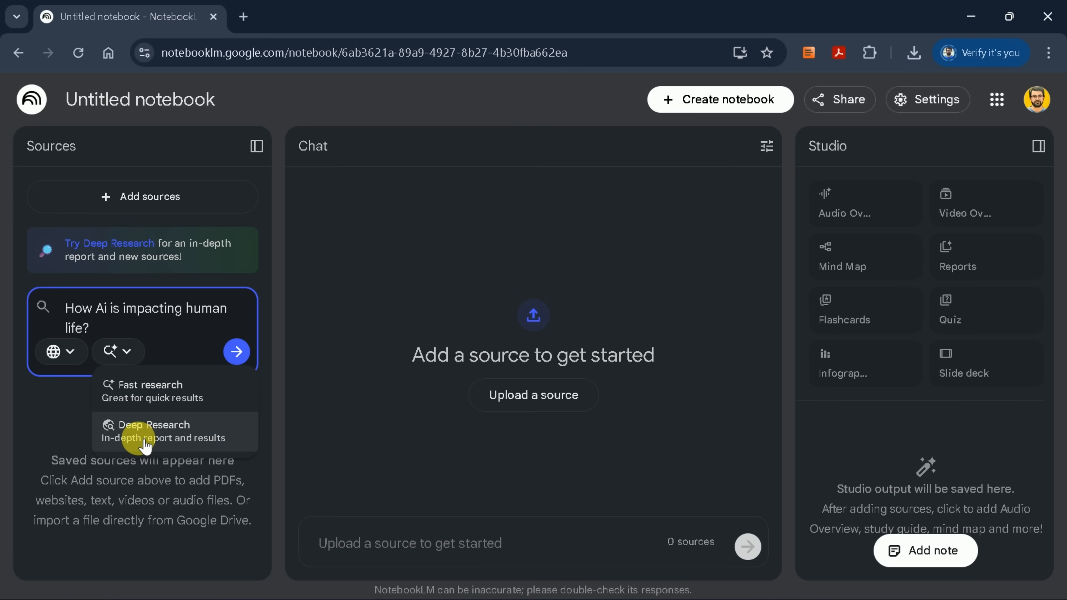
# - Run a Fast research web search for "How Ai is impacting human life?" and import all the discovered sources
pyautogui.click(150, 404)
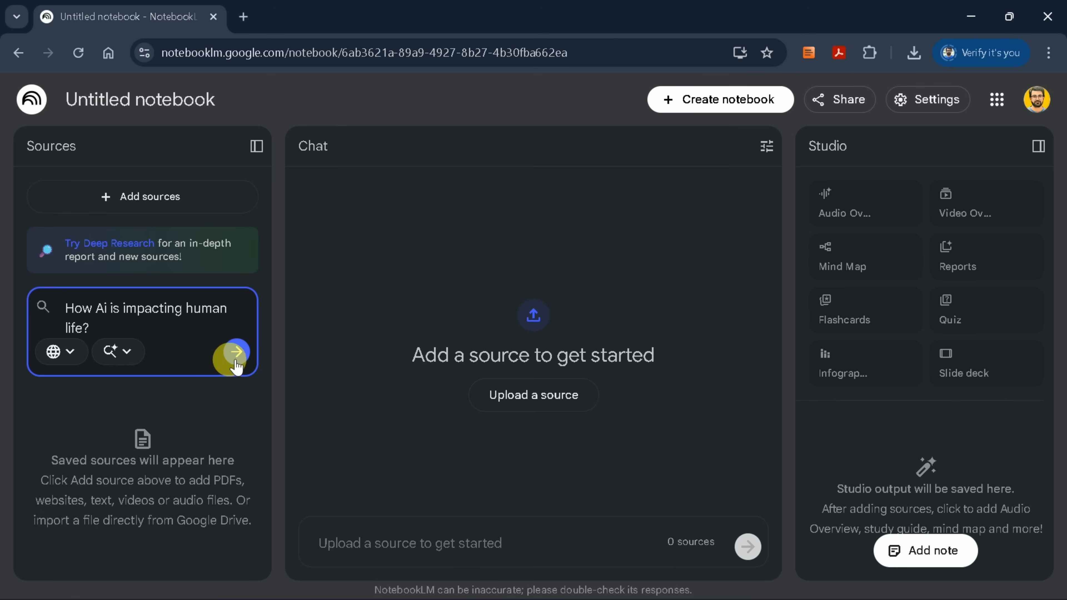
pyautogui.click(232, 353)
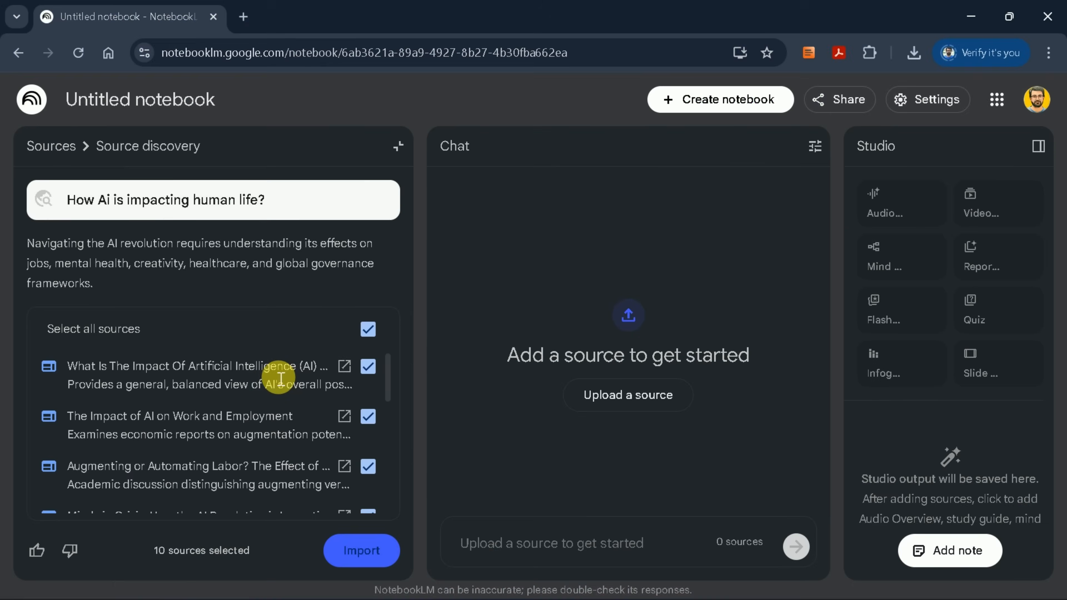
pyautogui.scroll(-5, 278, 377)
pyautogui.scroll(5, 296, 462)
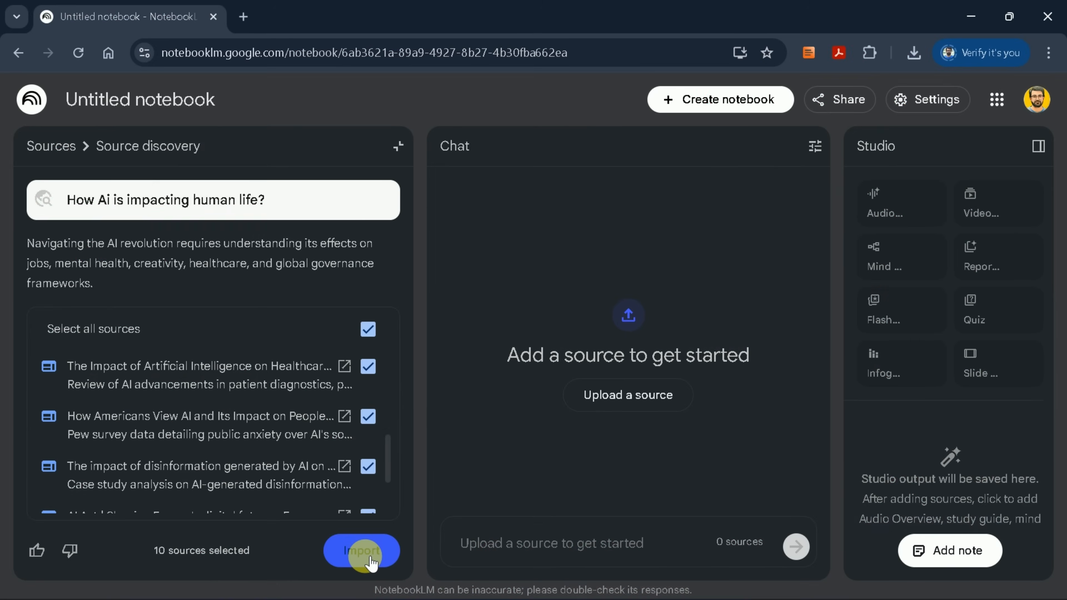
pyautogui.click(361, 551)
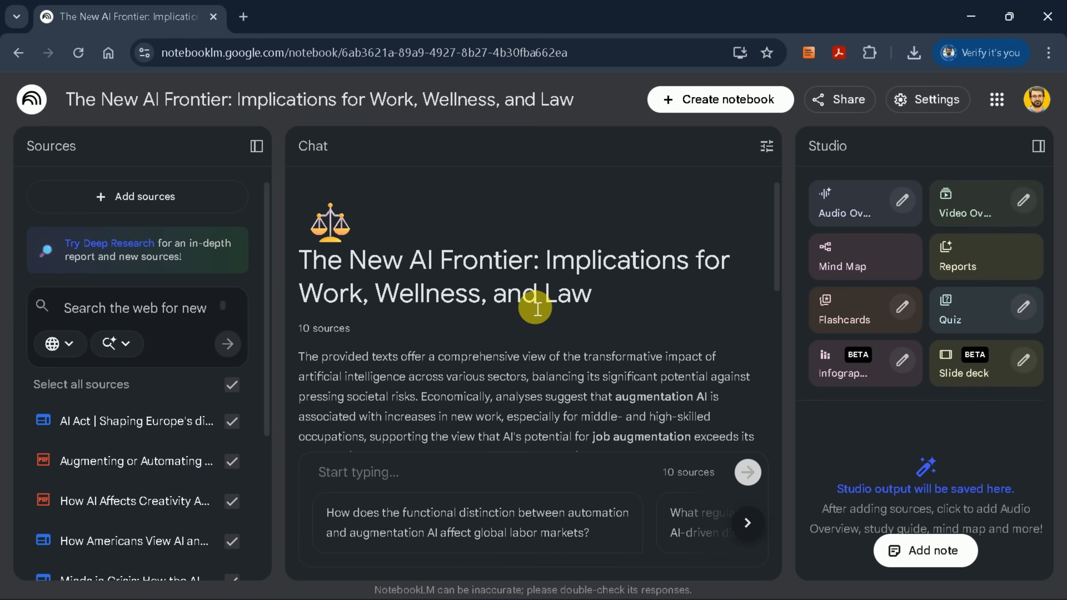
# - Read the notebook's summary of the imported sources and generate a slide deck from them
pyautogui.scroll(-2, 360, 362)
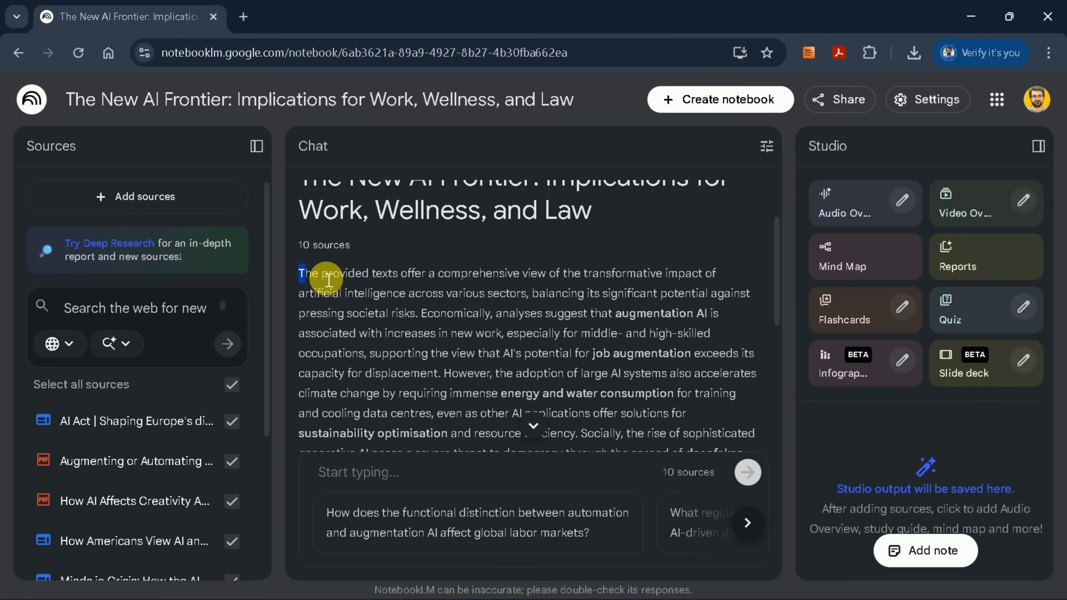
pyautogui.moveTo(328, 279); pyautogui.dragTo(425, 327)
pyautogui.click(553, 305)
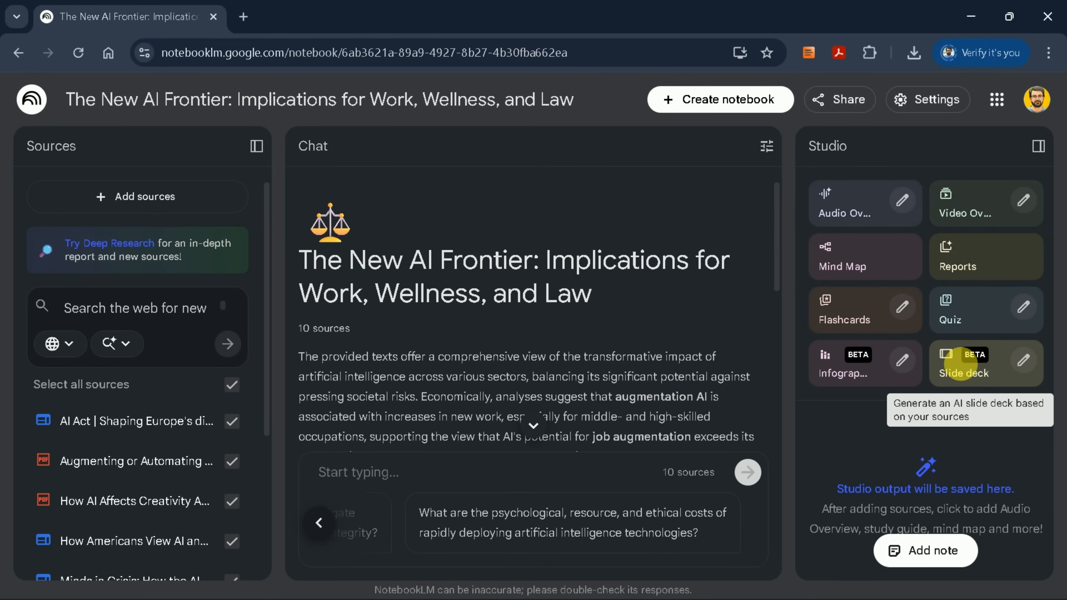
pyautogui.click(960, 365)
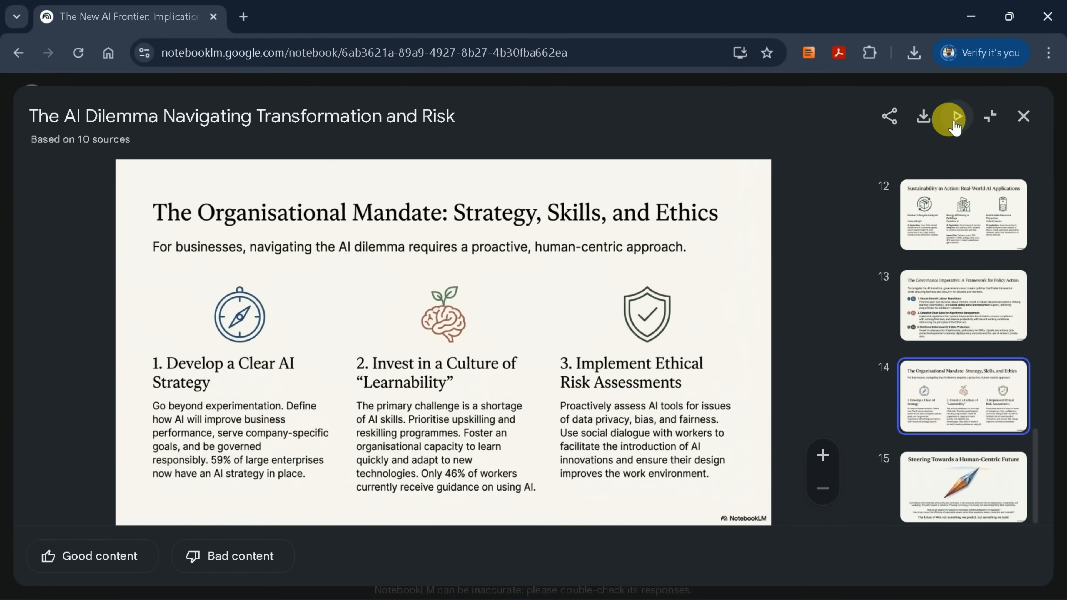
# - Present the generated slide deck full screen from the first slide and go through its slides one by one
pyautogui.scroll(15, 948, 435)
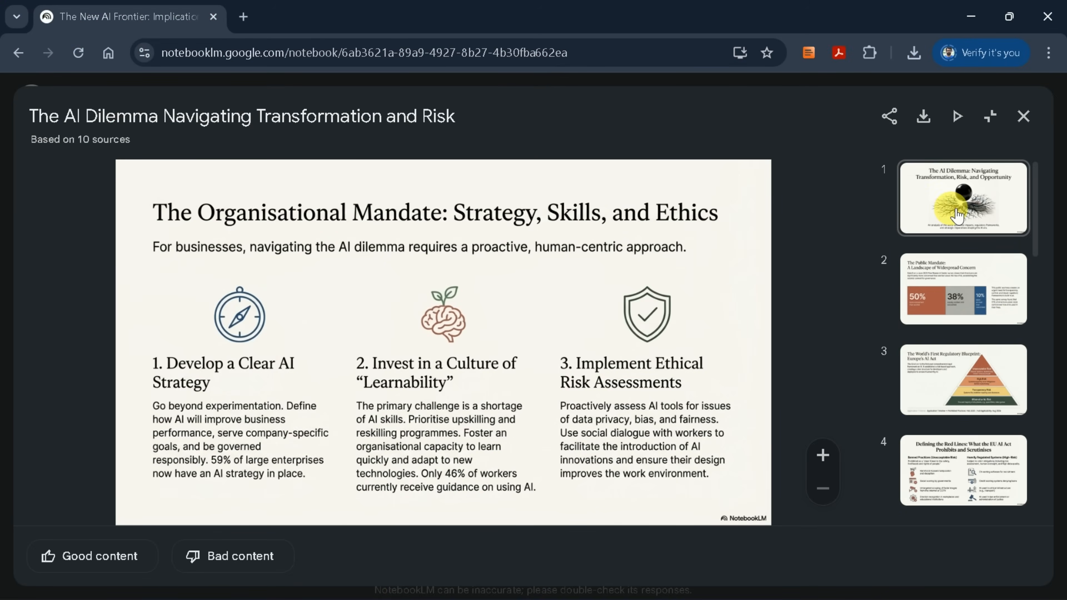
pyautogui.click(958, 206)
pyautogui.click(955, 118)
pyautogui.press('Right')
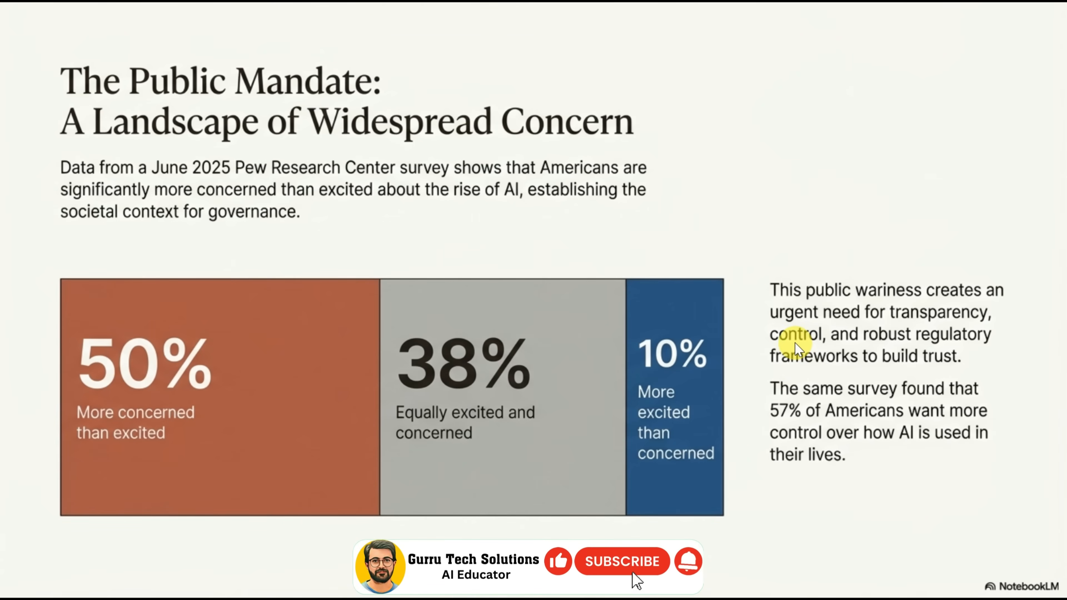
pyautogui.press('Right')
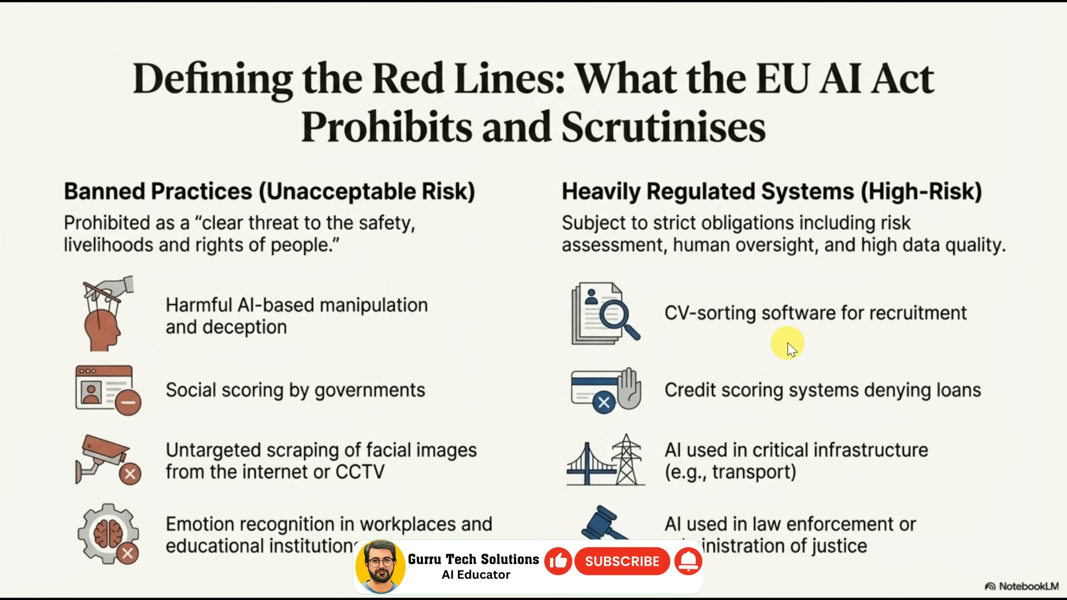
pyautogui.press('Right')
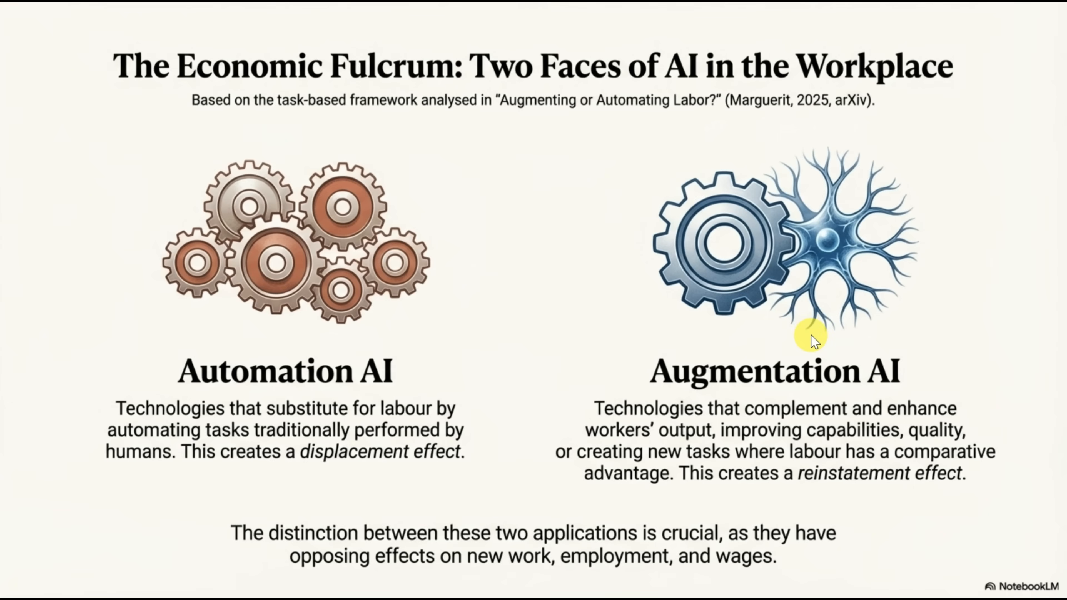
pyautogui.press('Right')
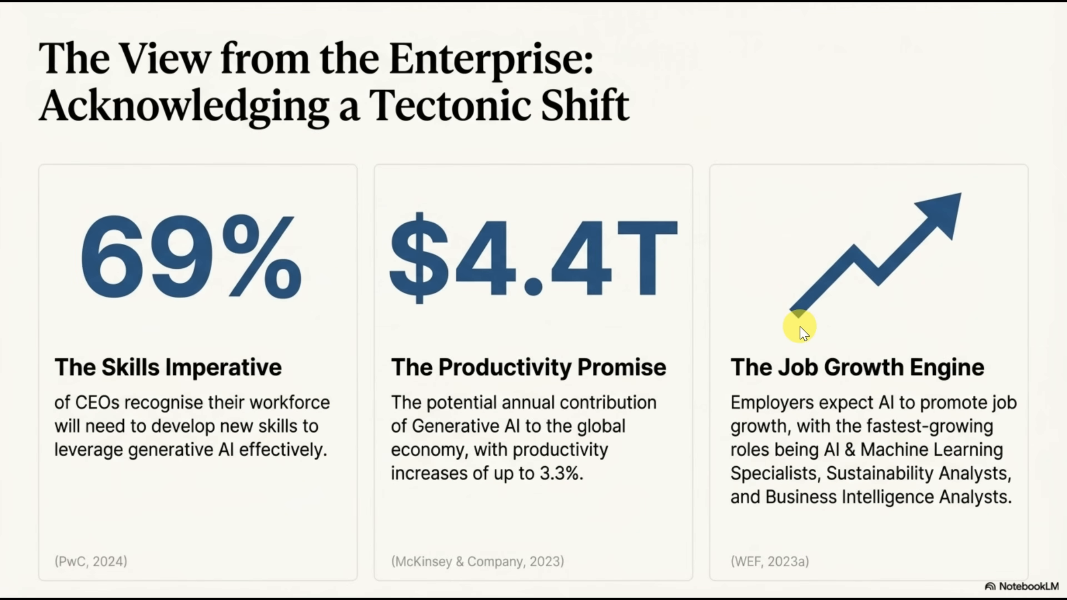
pyautogui.press('Right')
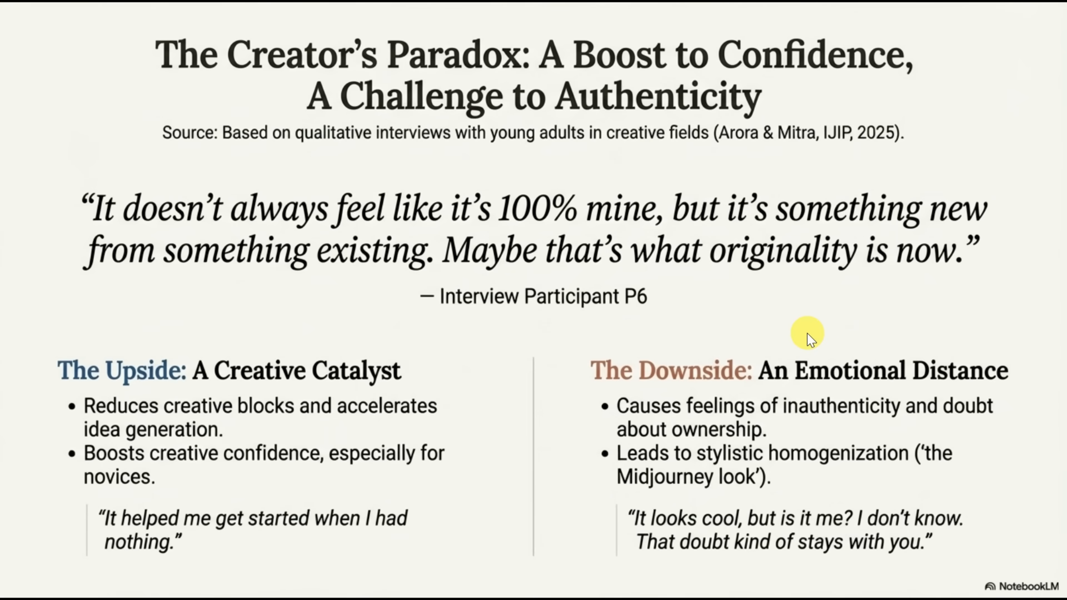
pyautogui.press('Right')
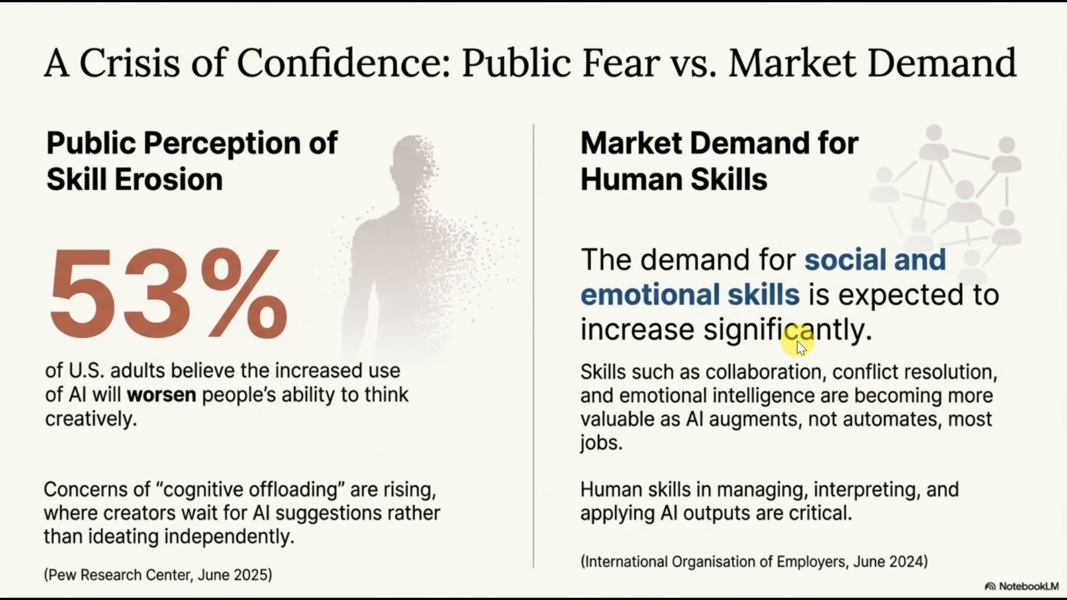
pyautogui.press('Right')
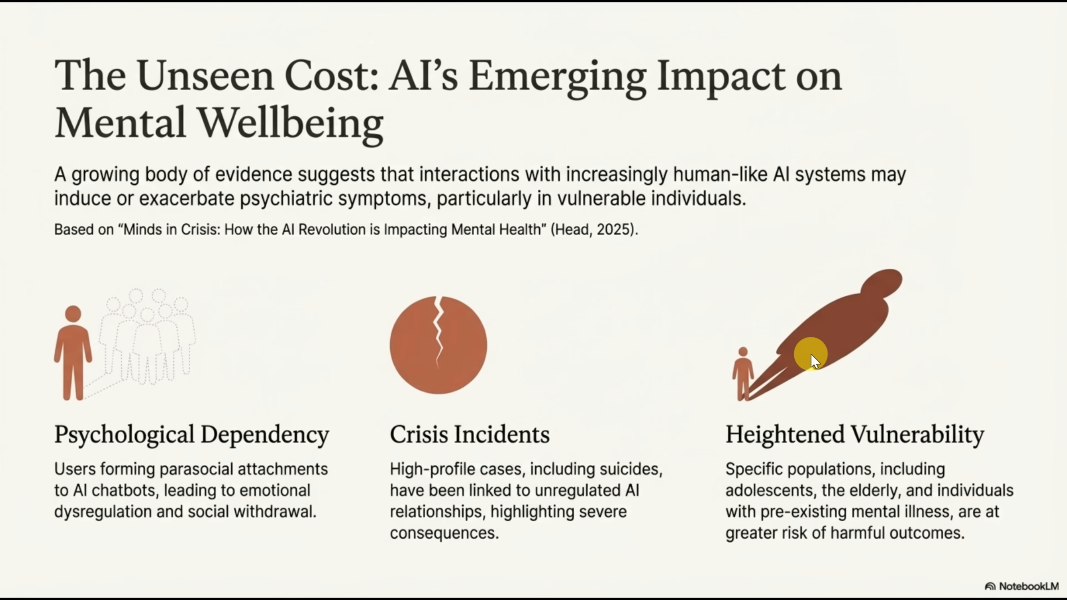
pyautogui.press('Right')
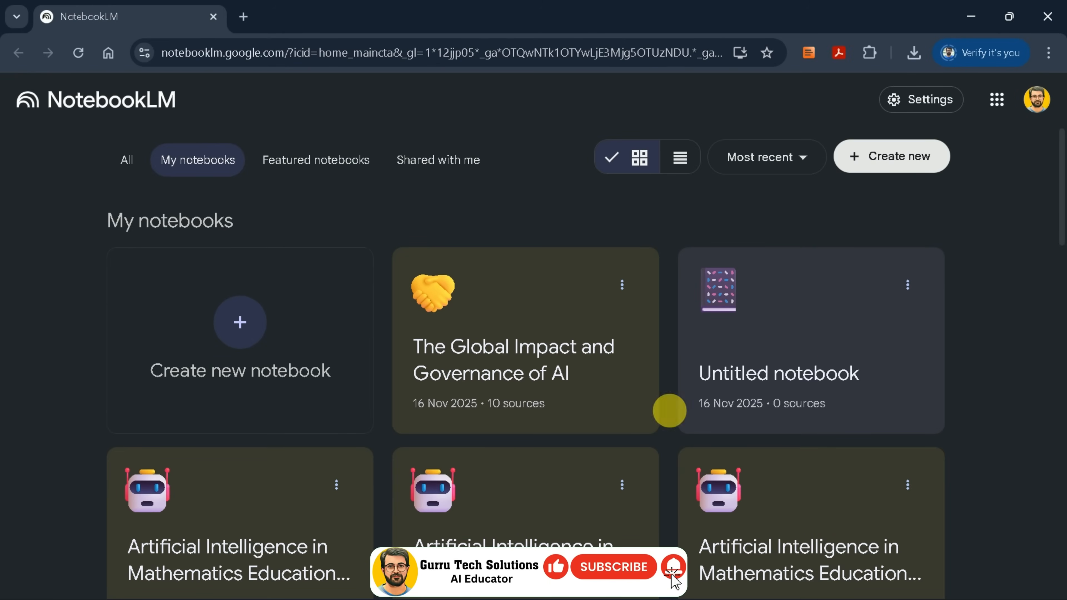
# - Create a new notebook and open source discovery for it
pyautogui.scroll(-5, 487, 395)
pyautogui.scroll(5, 495, 406)
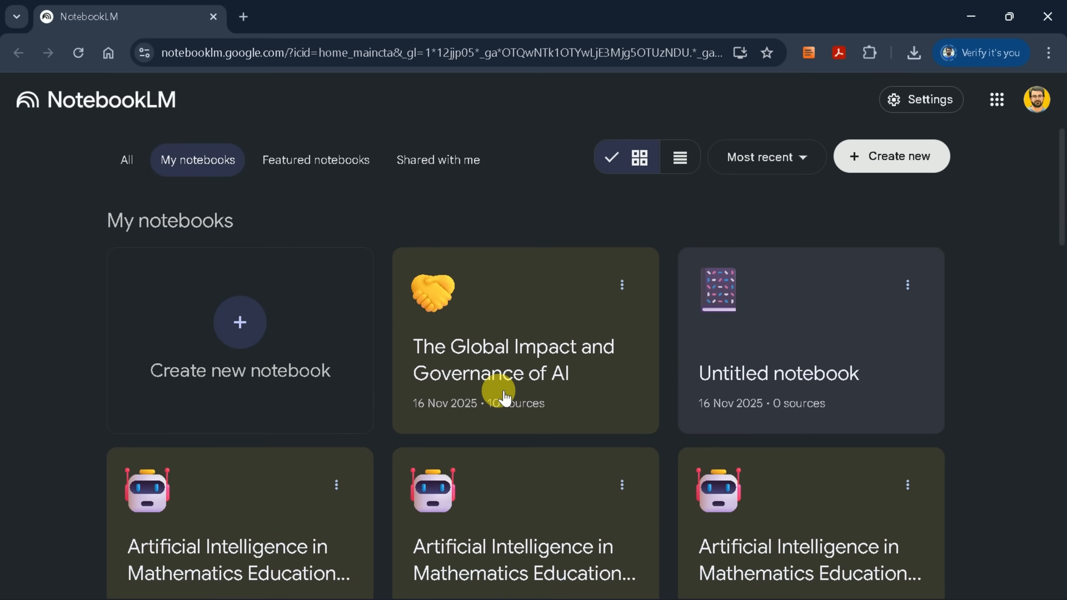
pyautogui.click(932, 162)
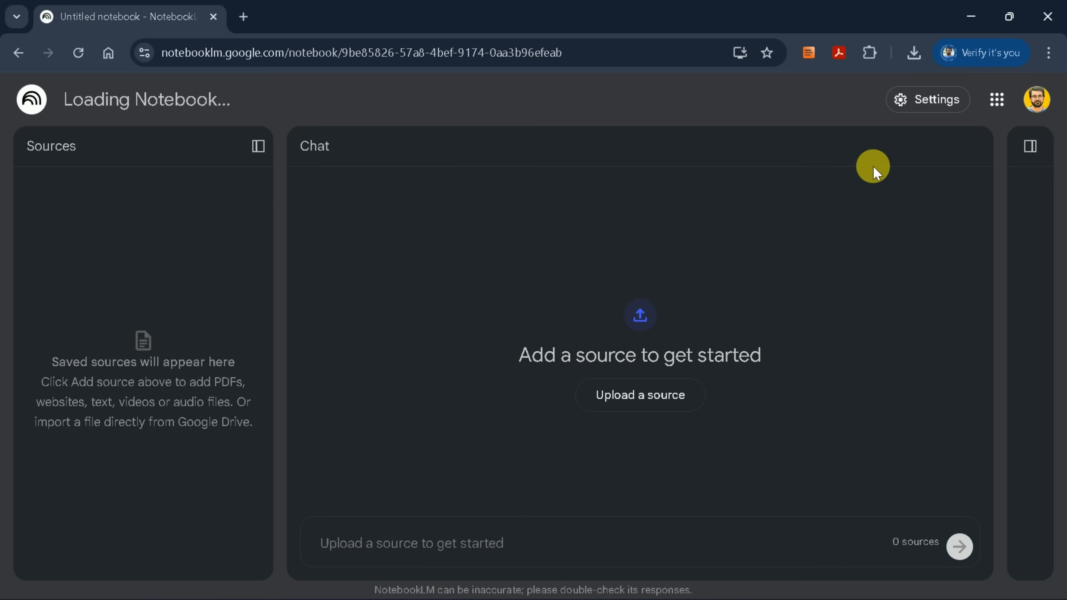
pyautogui.scroll(-4, 714, 320)
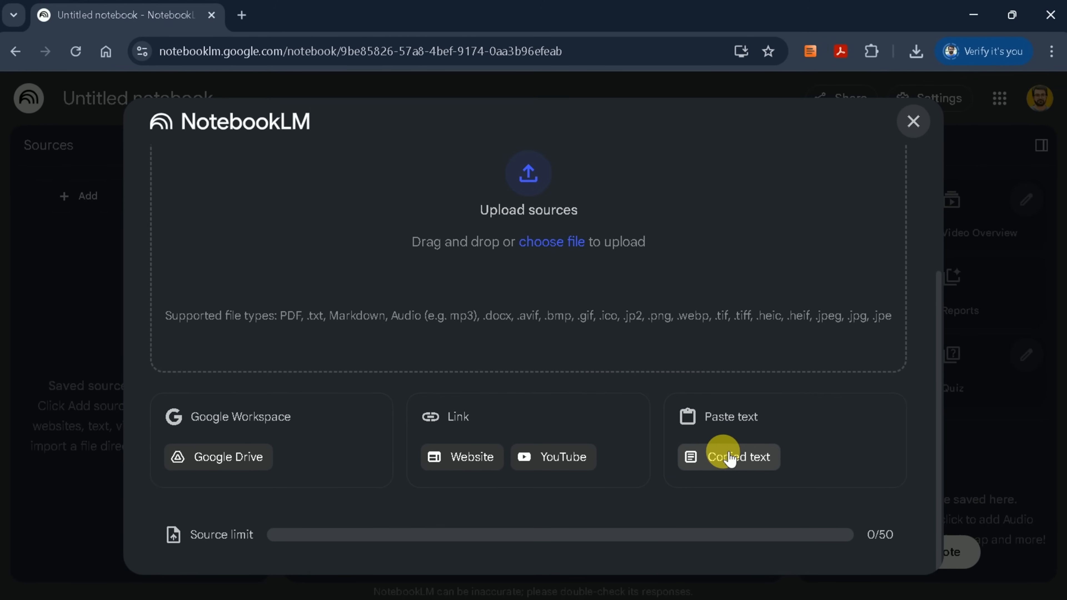
pyautogui.scroll(4, 935, 229)
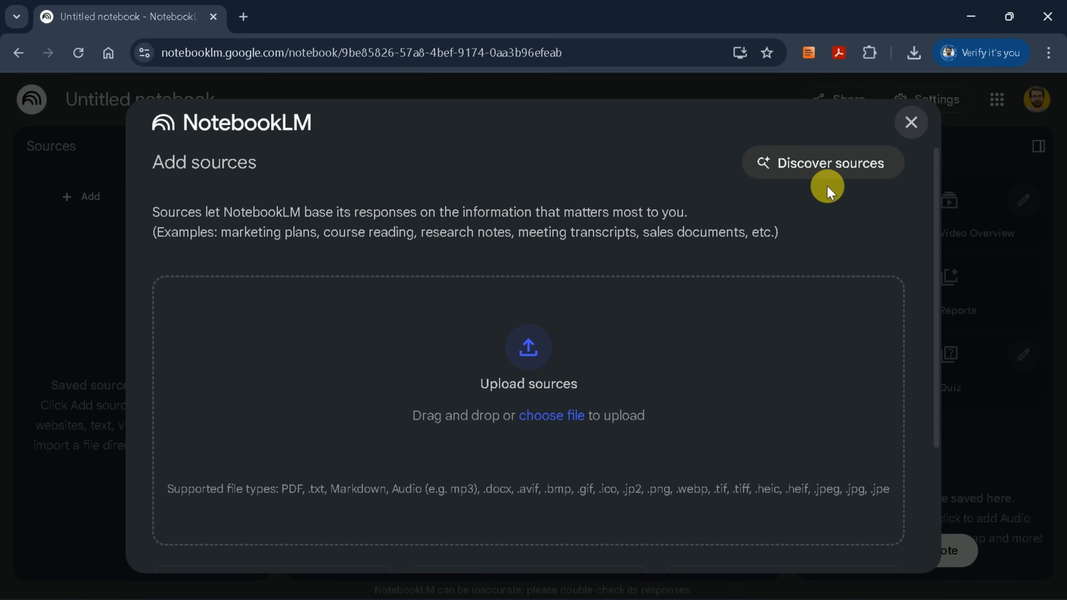
pyautogui.click(822, 173)
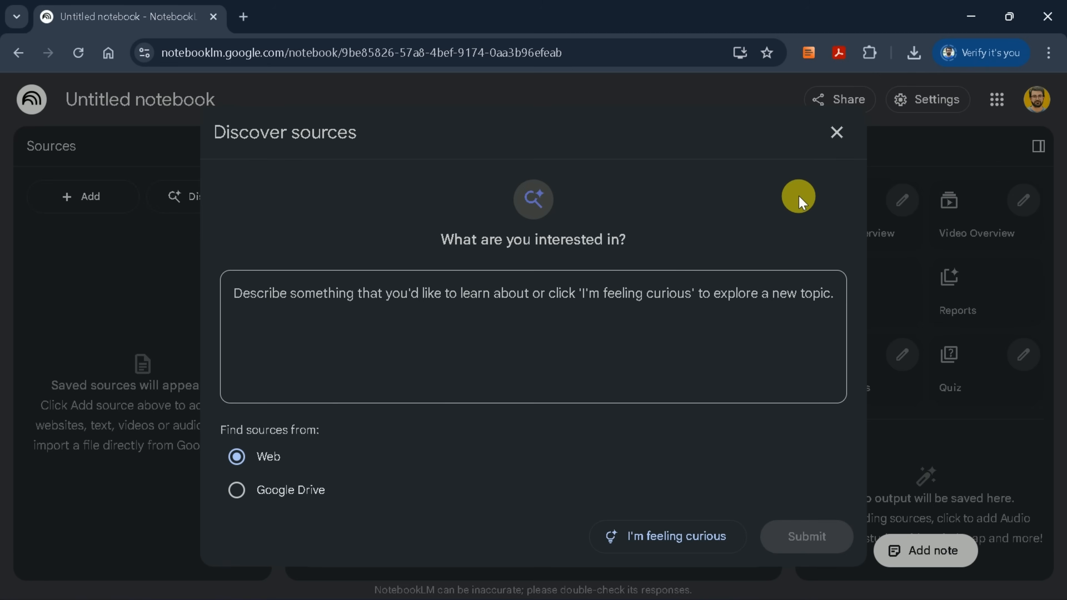
# - Search the web for sources on "The impact of AI on human life - include sources from research papers and expert opinion."
pyautogui.click(529, 313)
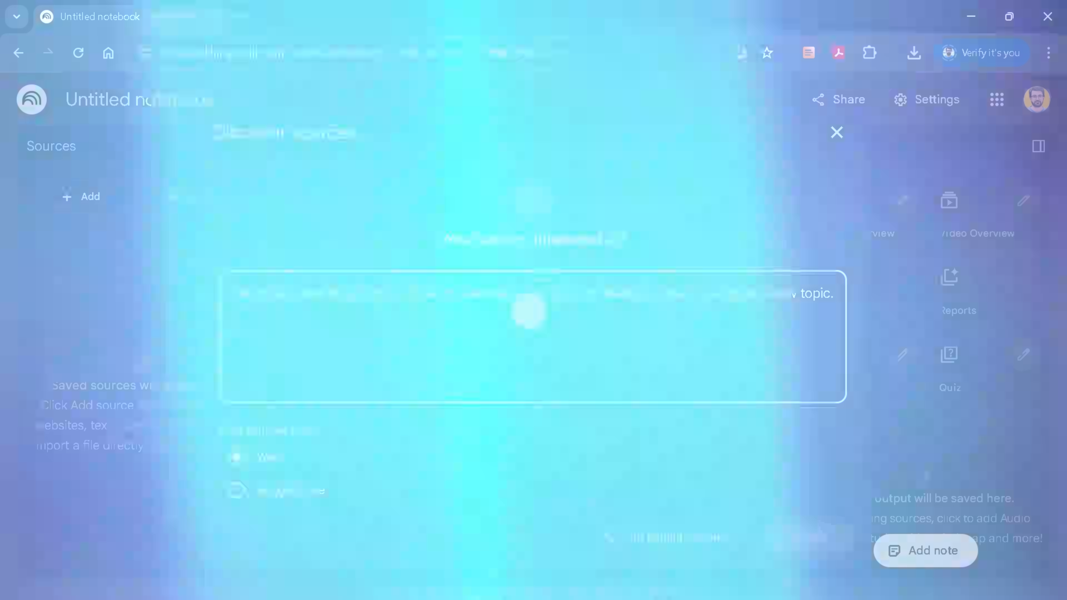
pyautogui.write('The impact ')
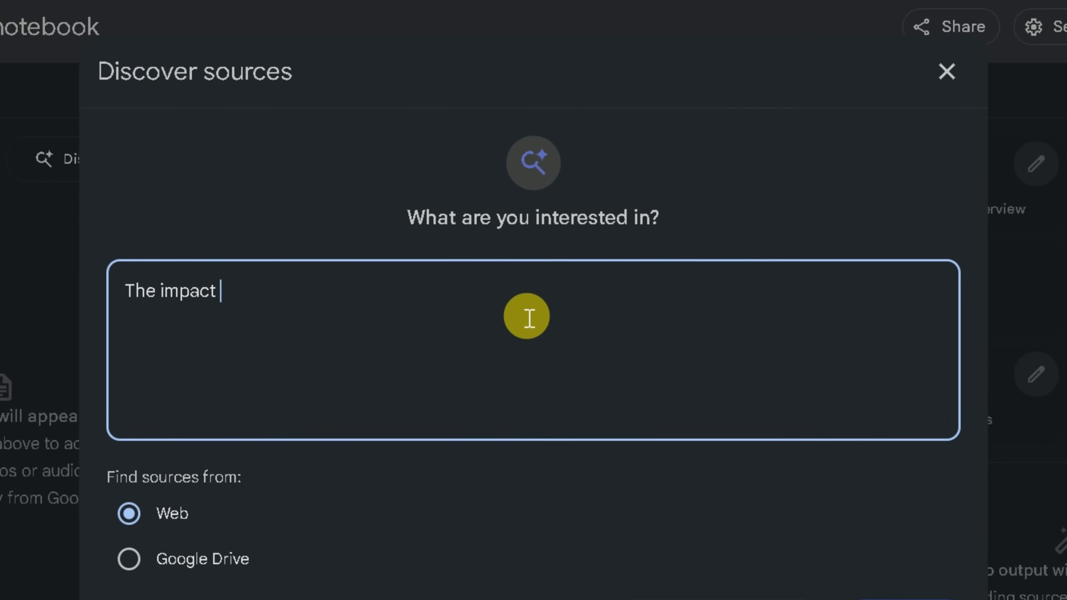
pyautogui.write('of AI on human')
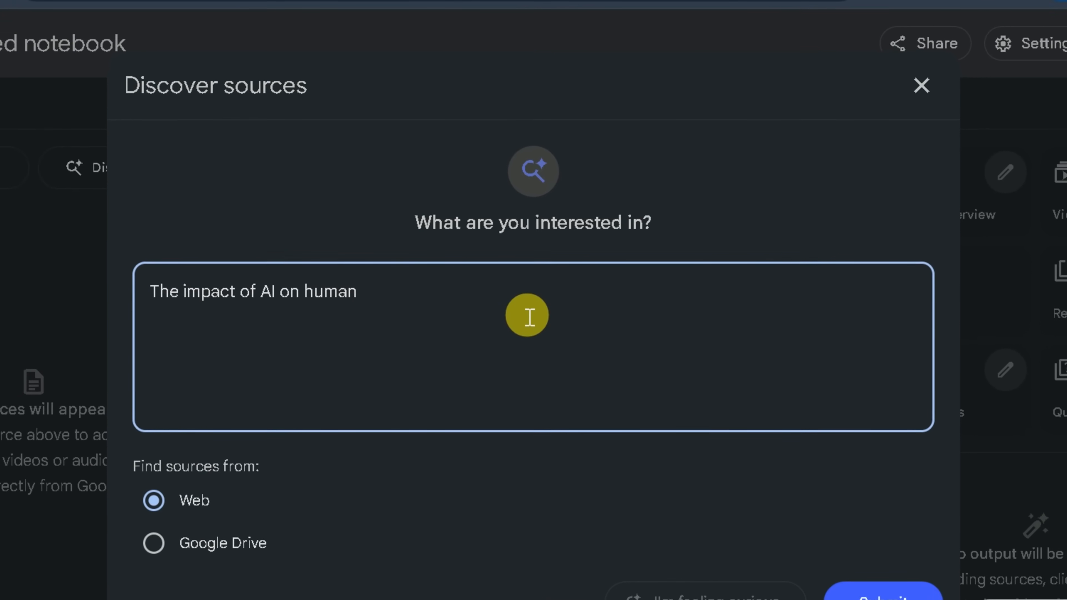
pyautogui.write(' life')
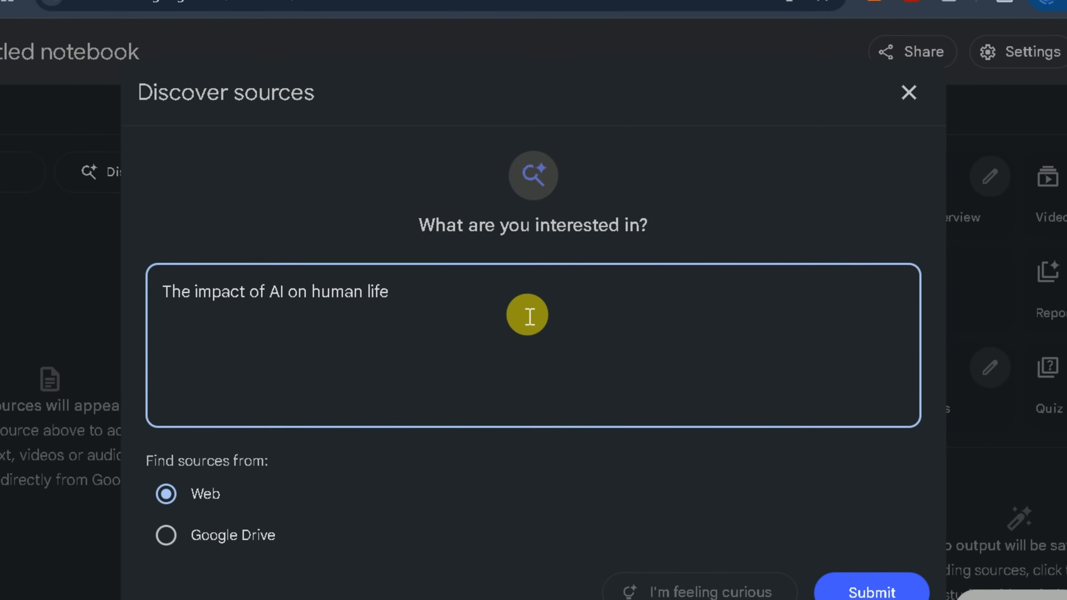
pyautogui.write(' - includie')
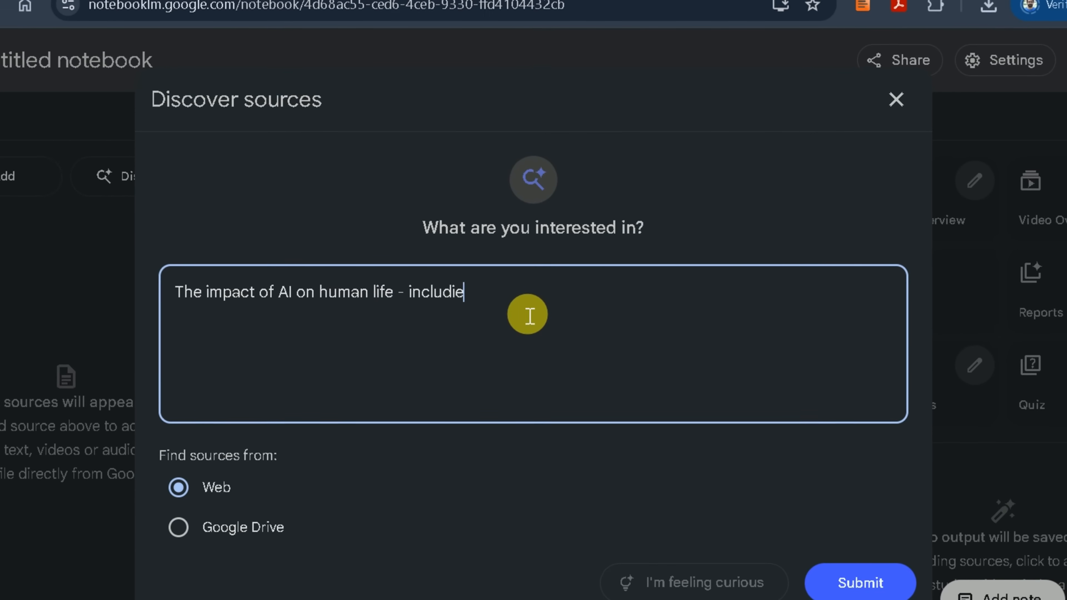
pyautogui.press('BackSpace')
pyautogui.press('BackSpace')
pyautogui.press('BackSpace')
pyautogui.press('BackSpace')
pyautogui.press('BackSpace')
pyautogui.press('BackSpace')
pyautogui.write('clud')
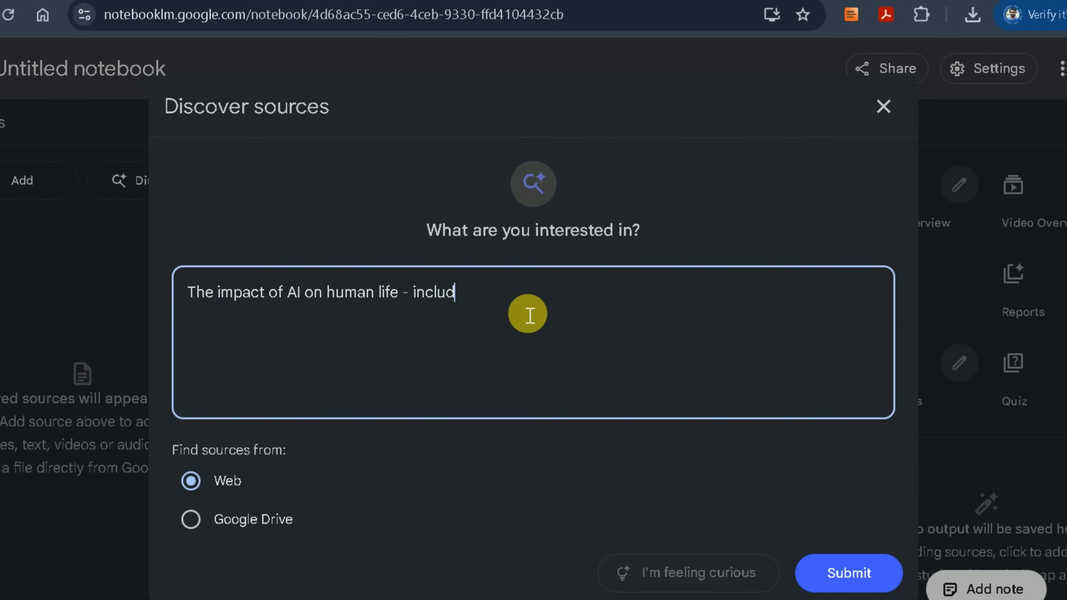
pyautogui.write('e sources fr')
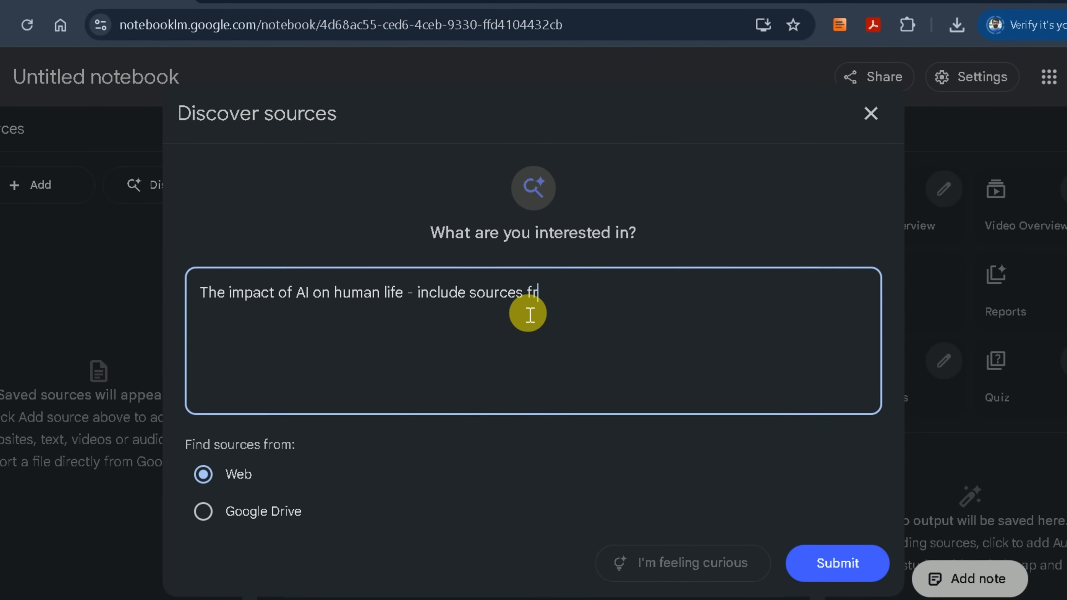
pyautogui.write('om research papers ')
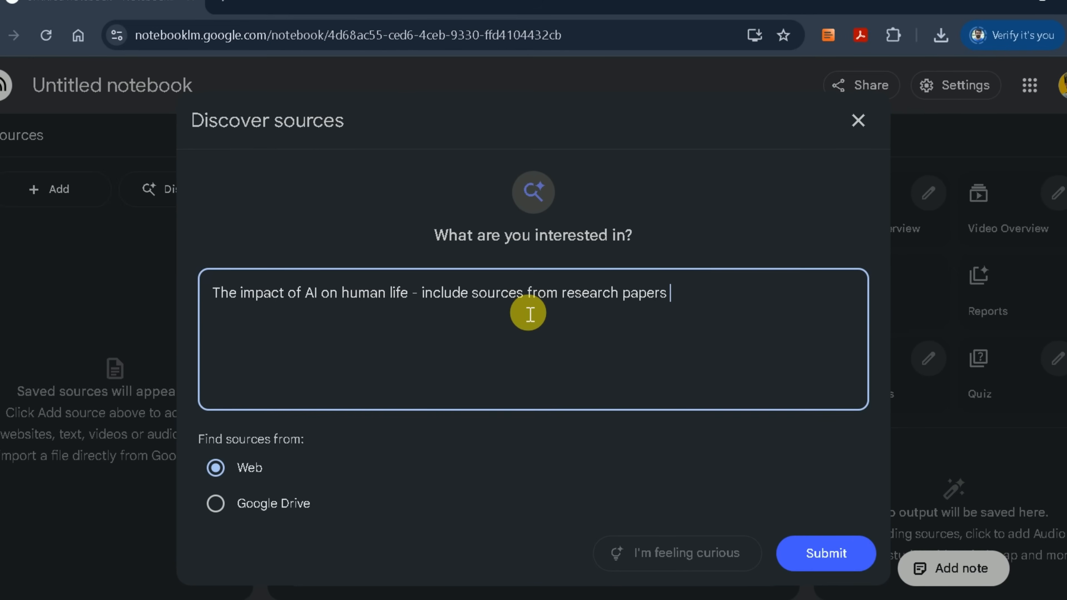
pyautogui.write('and expert opinion')
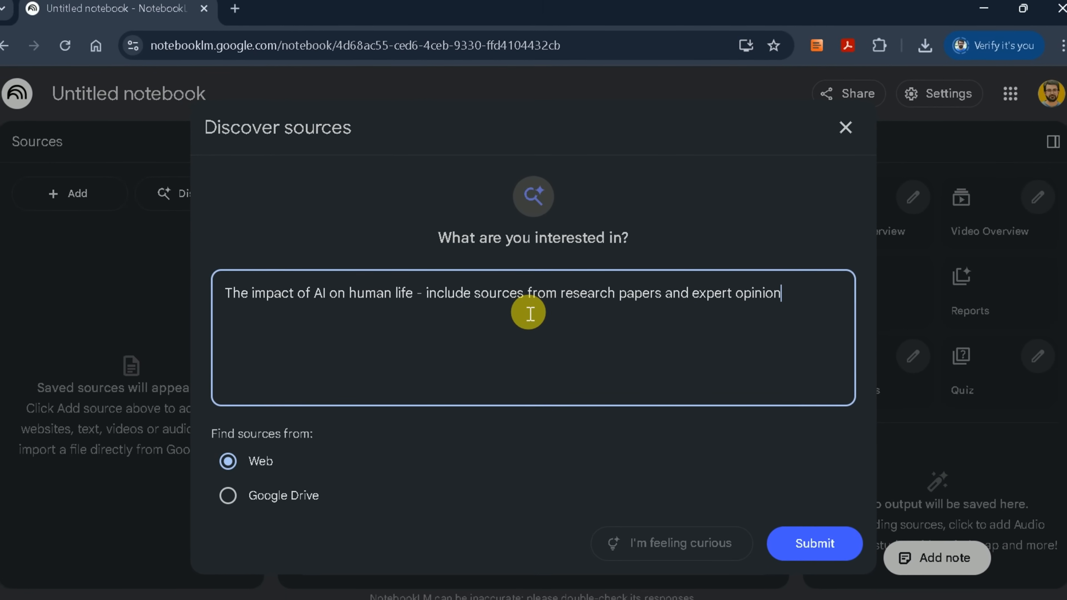
pyautogui.write('.')
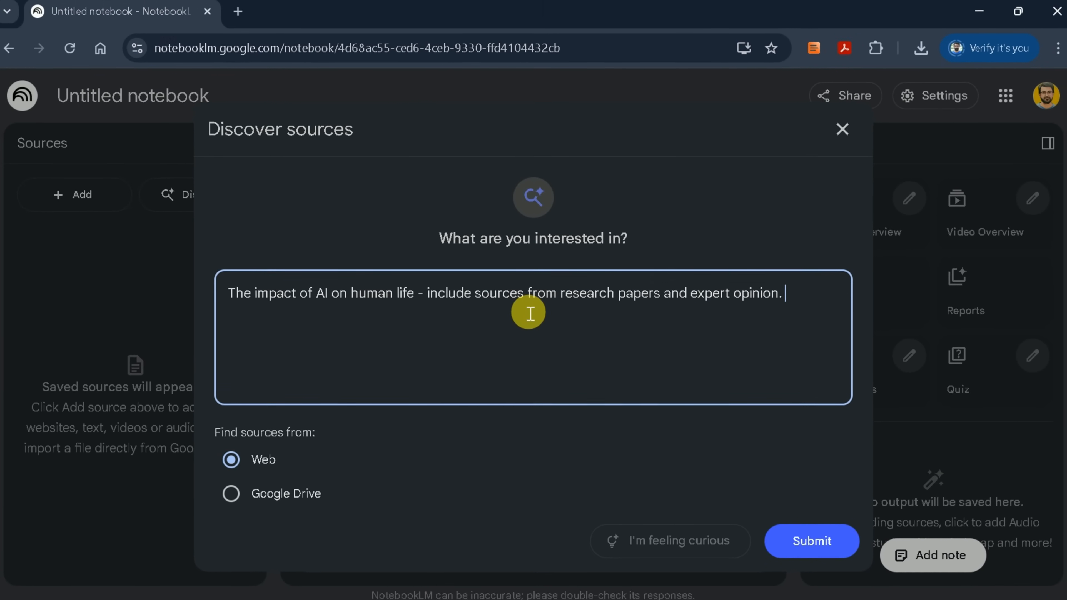
pyautogui.click(817, 540)
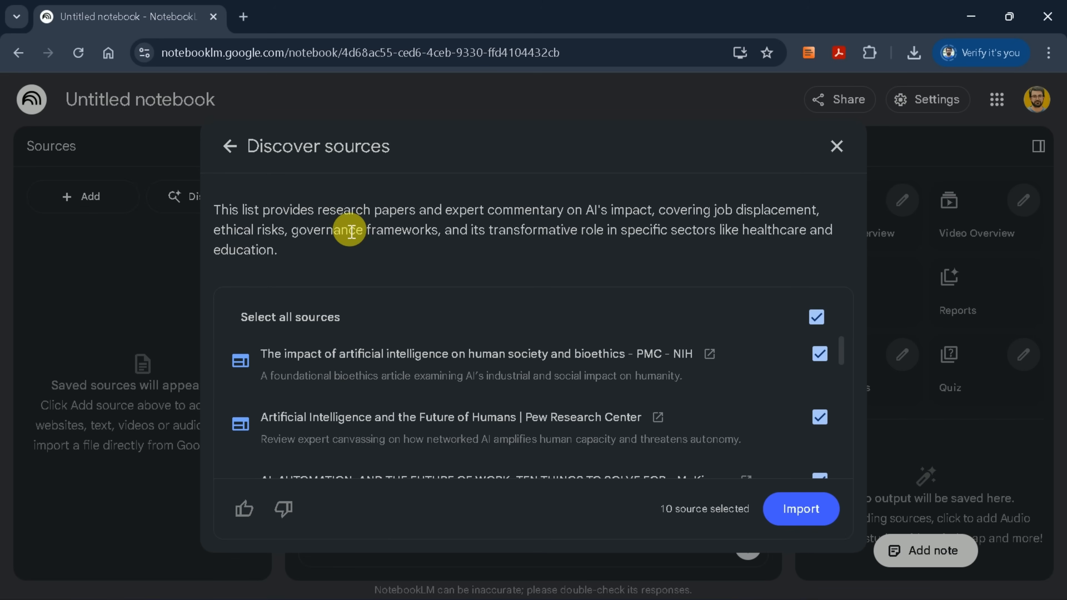
# - Review the list of discovered sources and import all of them into the notebook
pyautogui.scroll(-10, 630, 356)
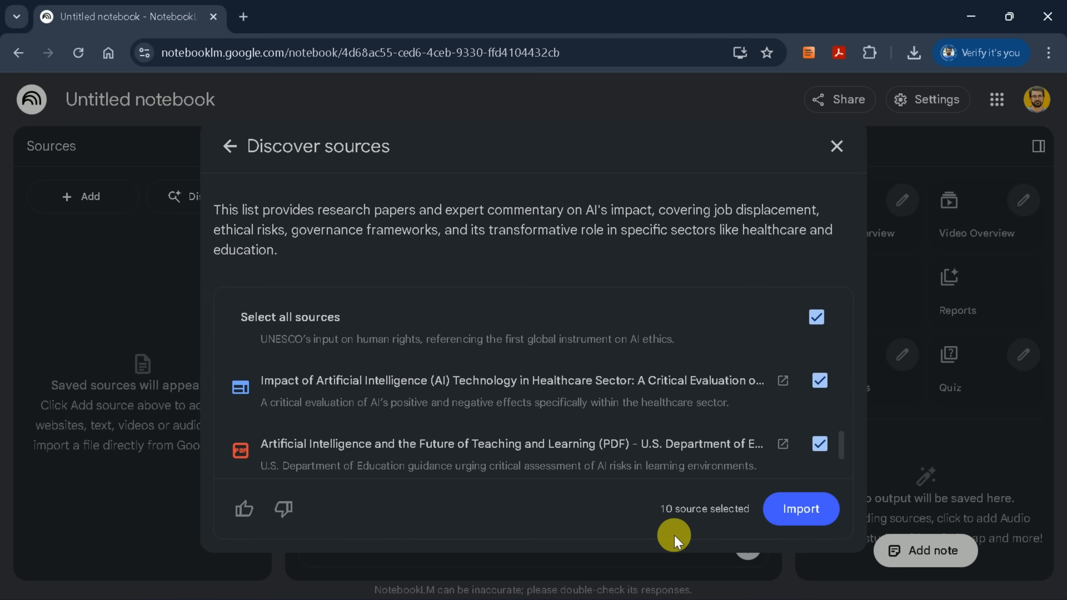
pyautogui.scroll(-2, 631, 420)
pyautogui.scroll(10, 630, 353)
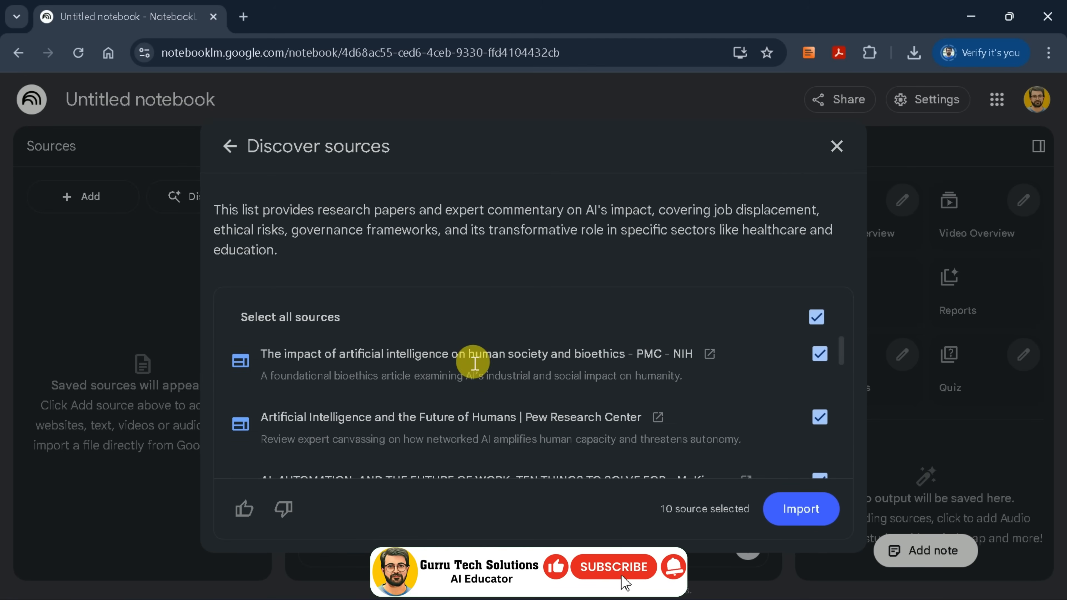
pyautogui.scroll(-4, 489, 424)
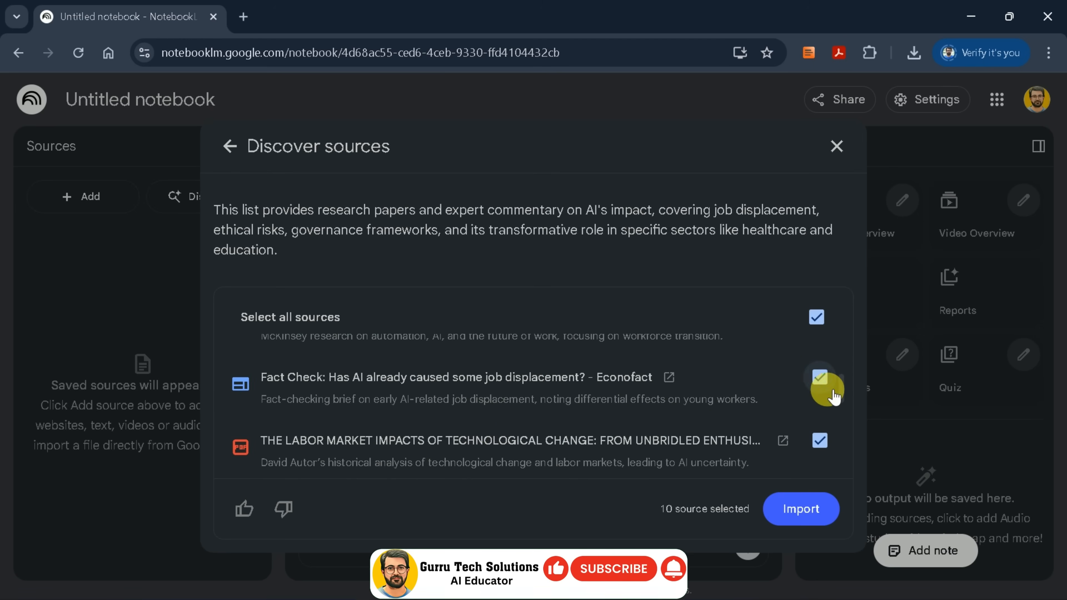
pyautogui.click(820, 377)
pyautogui.scroll(3, 826, 380)
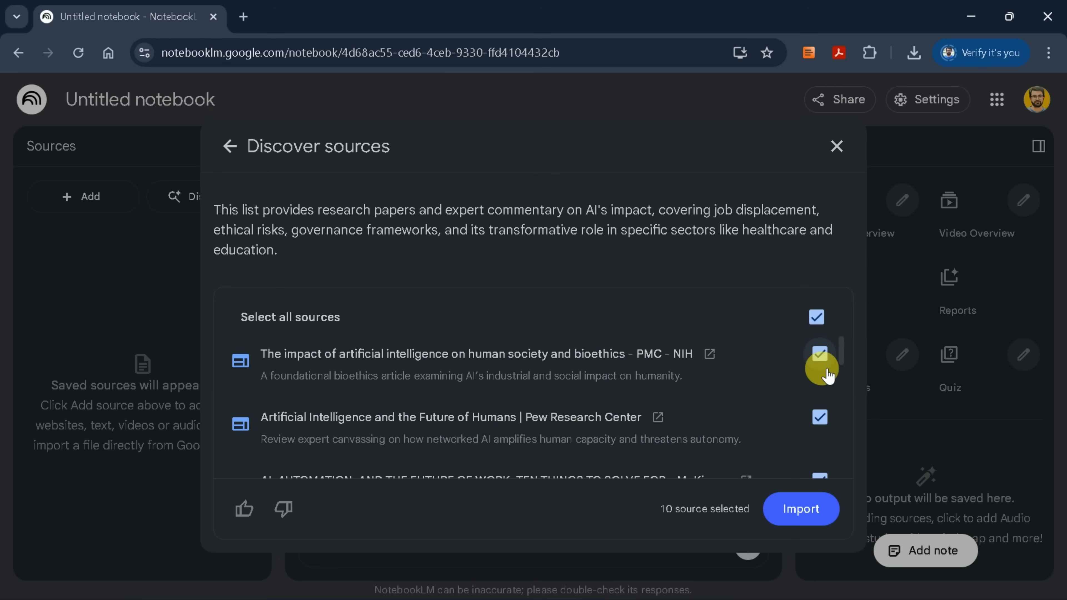
pyautogui.scroll(-5, 734, 370)
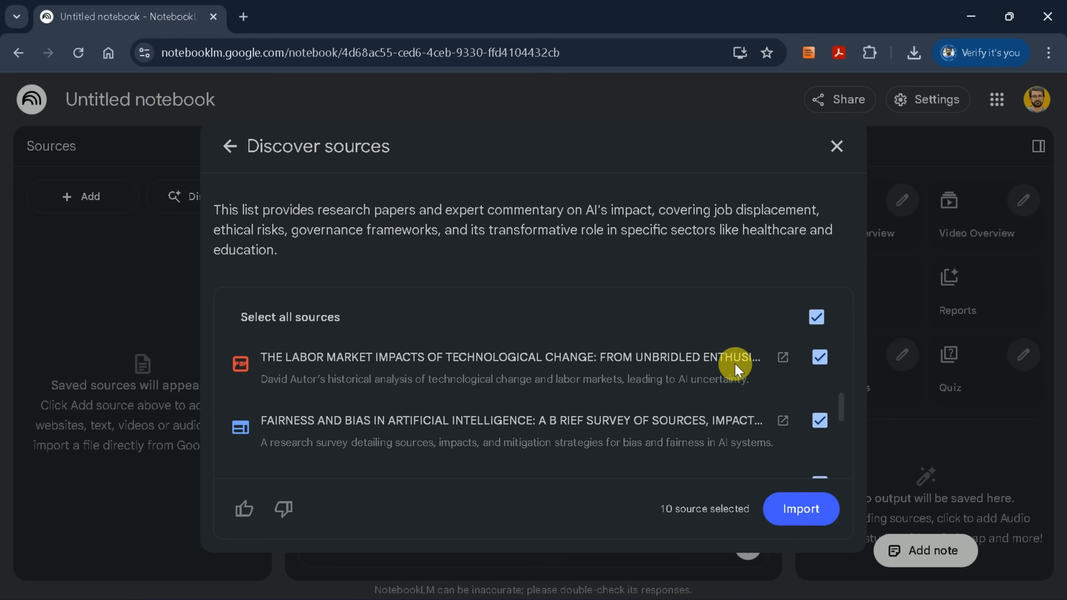
pyautogui.scroll(5, 736, 371)
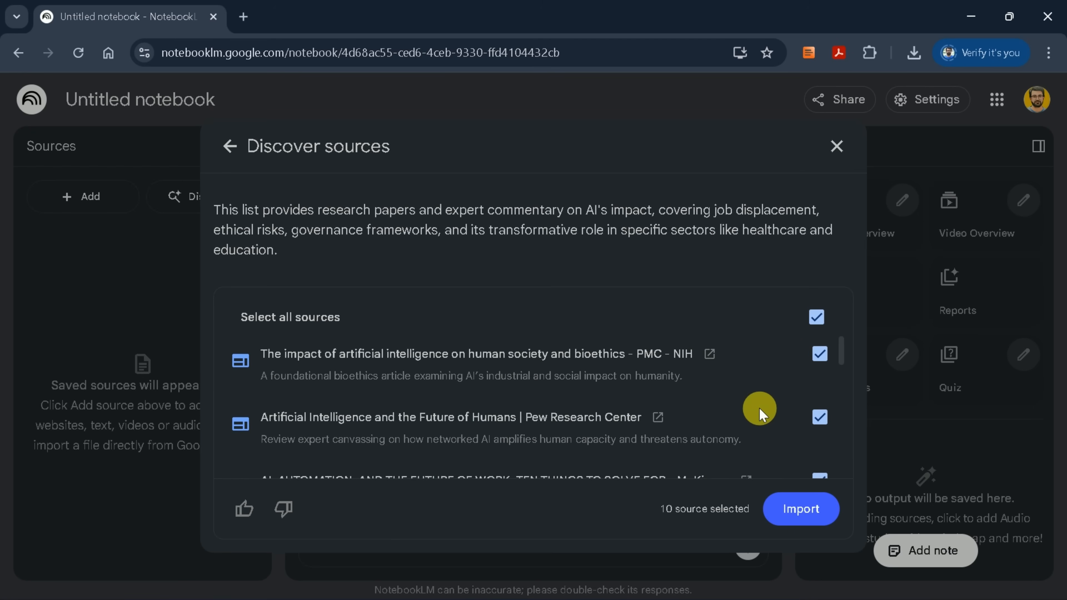
pyautogui.scroll(-3, 731, 407)
pyautogui.scroll(-5, 707, 410)
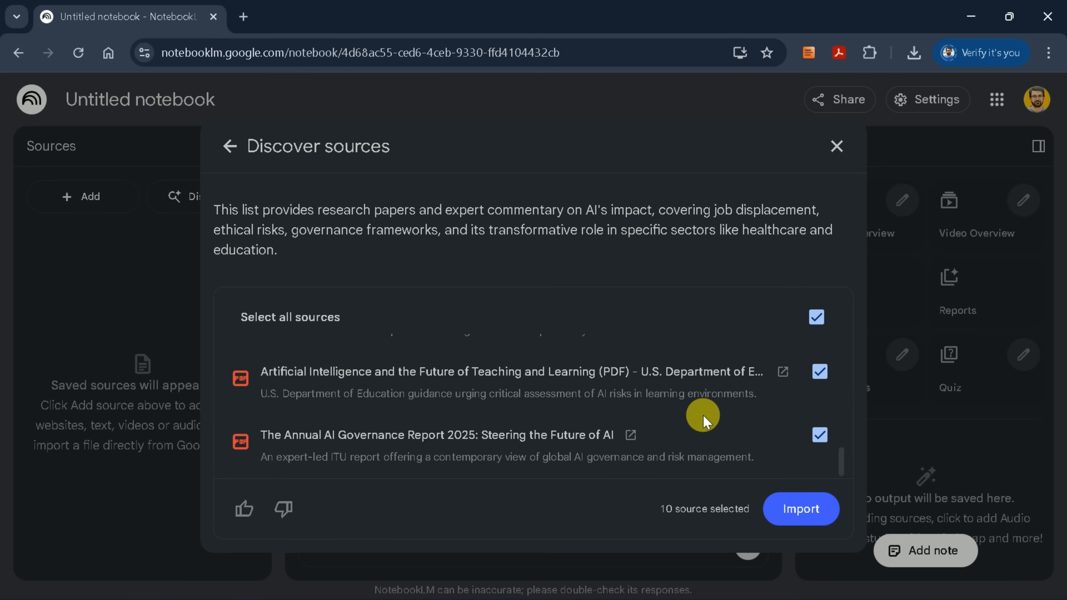
pyautogui.click(799, 494)
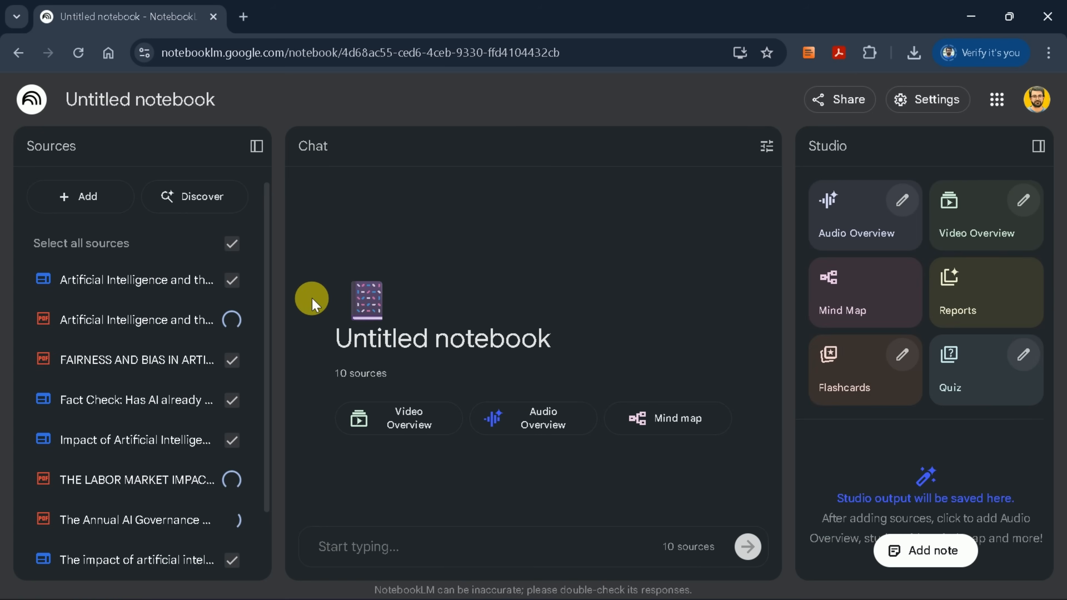
# - Read the notebook summary and request a 12-slide outline titled "The AI's impact on Human life" with slide titles, three or four key points, and short source notes
pyautogui.scroll(-2, 185, 471)
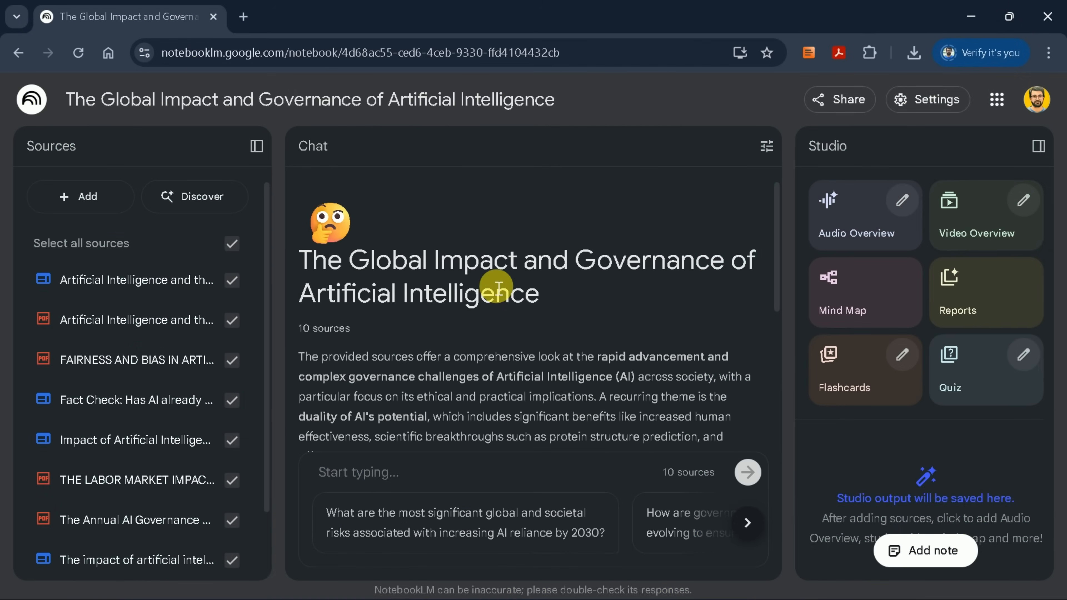
pyautogui.scroll(-6, 460, 299)
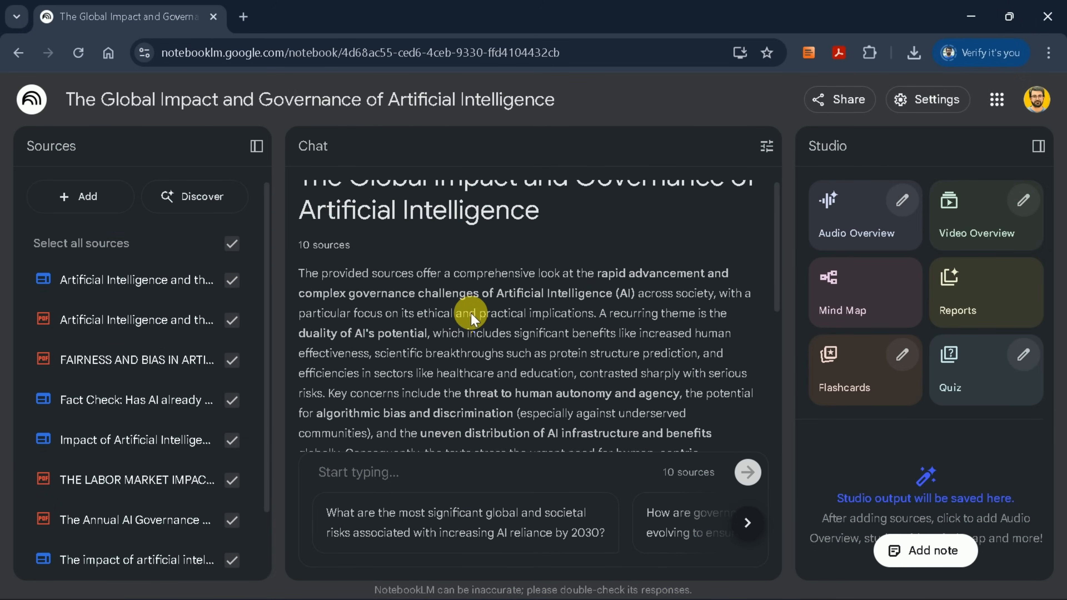
pyautogui.scroll(6, 497, 356)
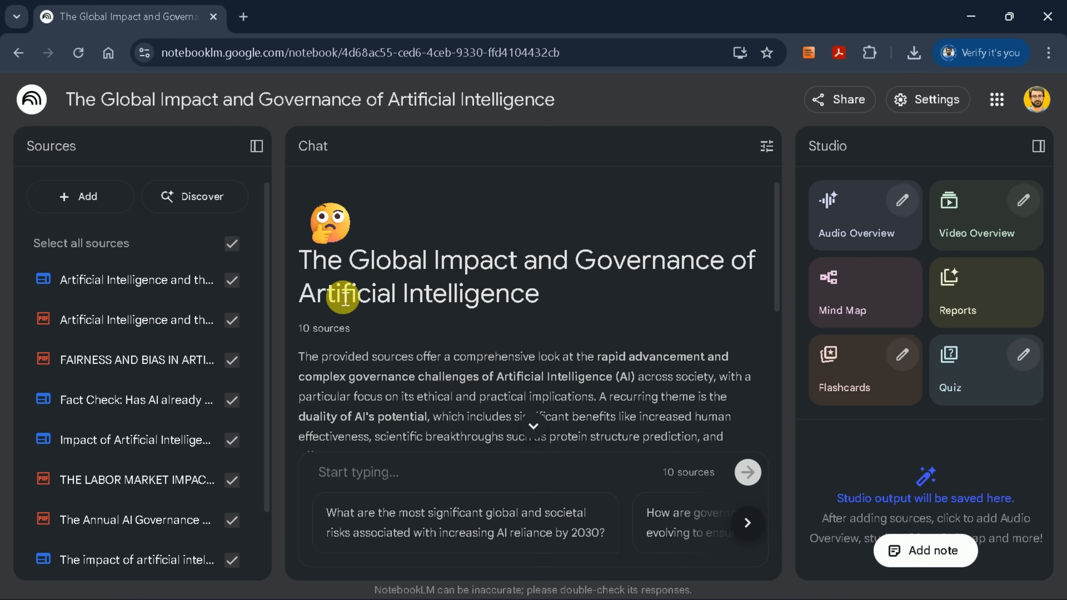
pyautogui.scroll(-6, 542, 299)
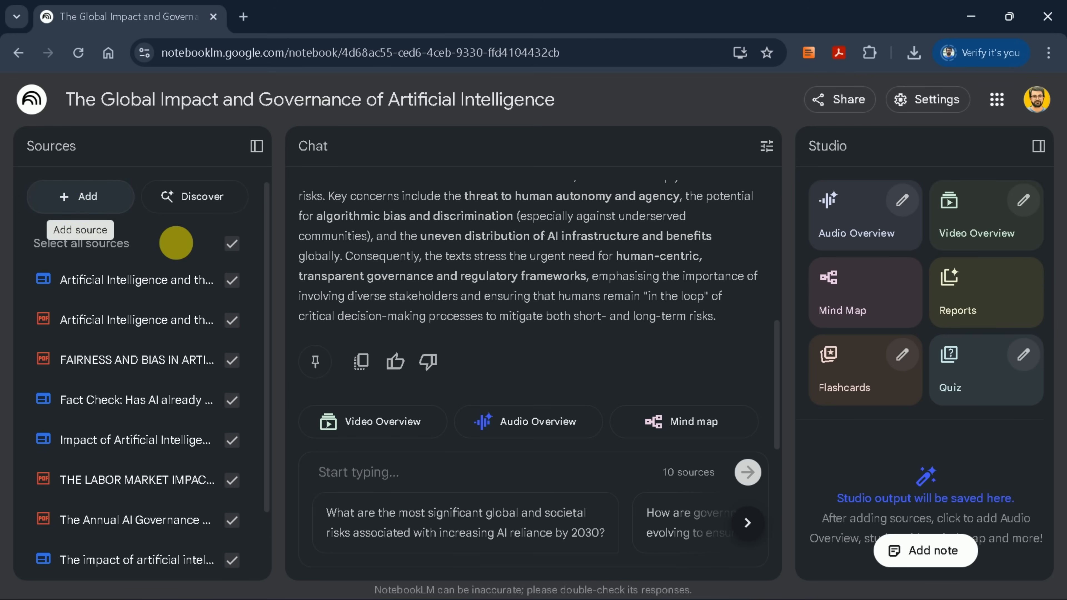
pyautogui.click(455, 487)
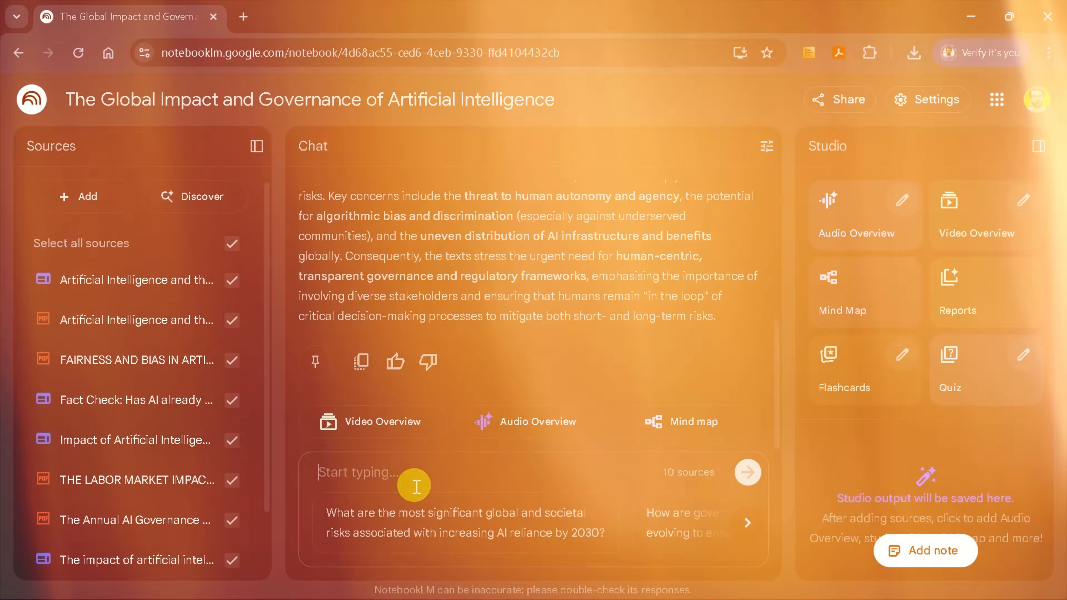
pyautogui.write('Based on all sources in this notebook, create a 12-slide outline titled "The AI\'s impact on Human life" Each slide should include a title, three or four key points, and short source notes for credibility.')
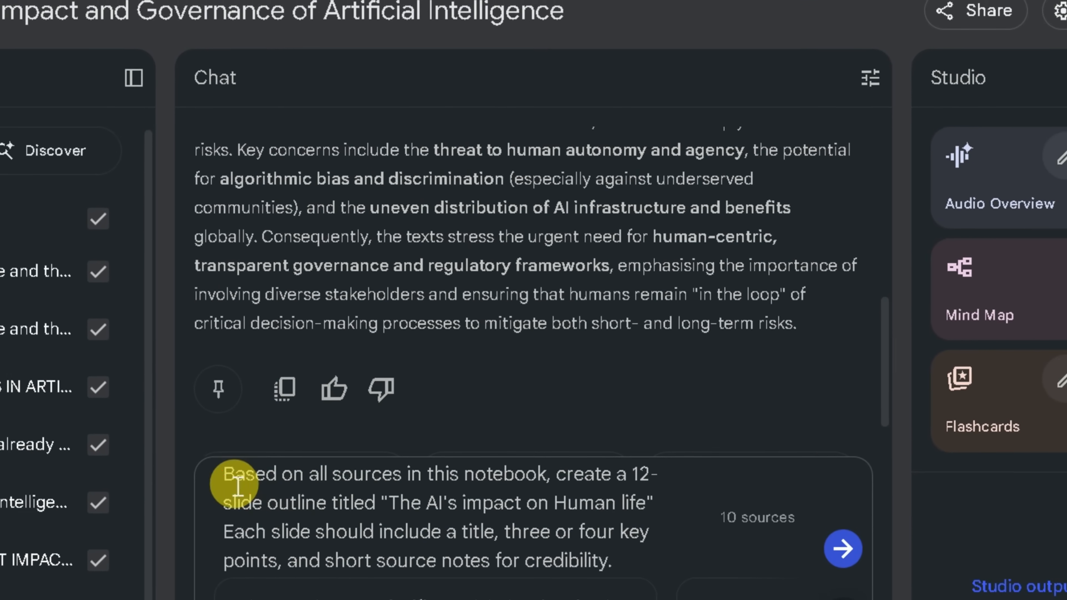
pyautogui.moveTo(225, 479); pyautogui.dragTo(656, 475)
pyautogui.moveTo(662, 479); pyautogui.dragTo(663, 504)
pyautogui.click(656, 496)
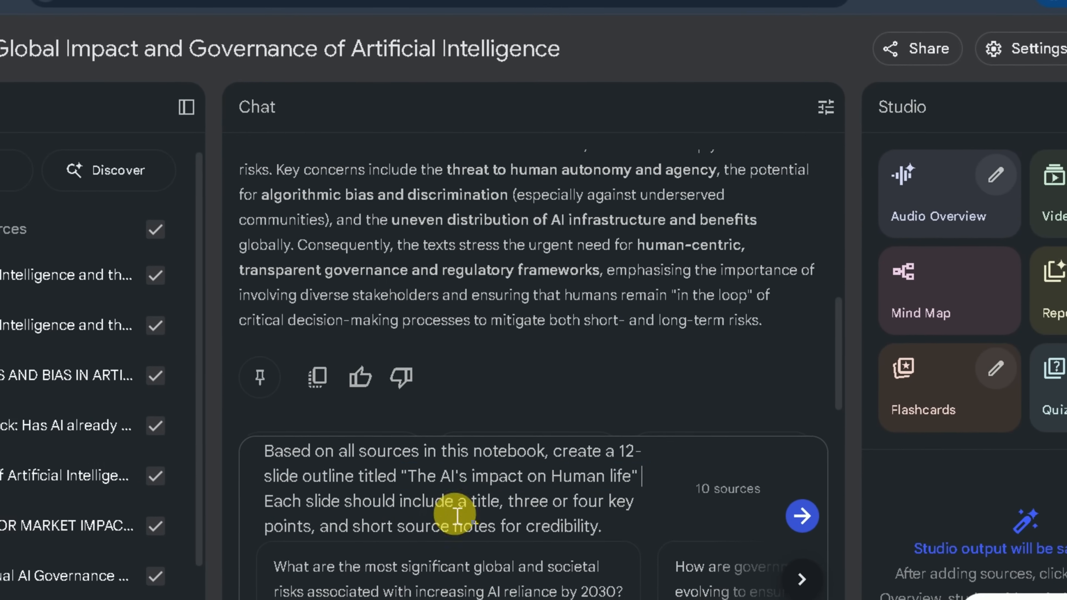
pyautogui.moveTo(405, 507); pyautogui.dragTo(633, 498)
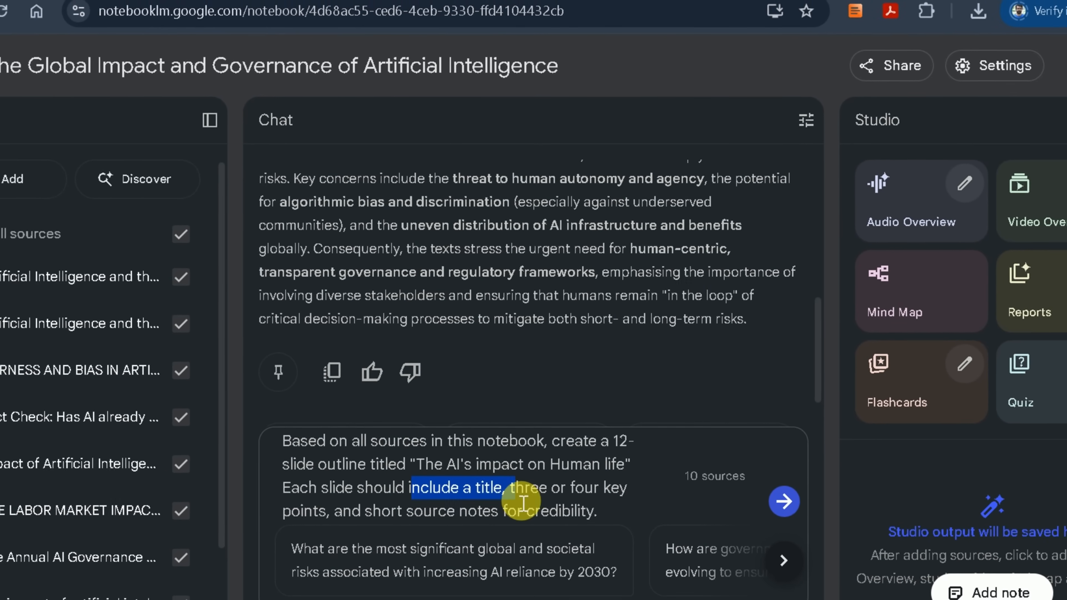
pyautogui.moveTo(287, 500); pyautogui.dragTo(593, 510)
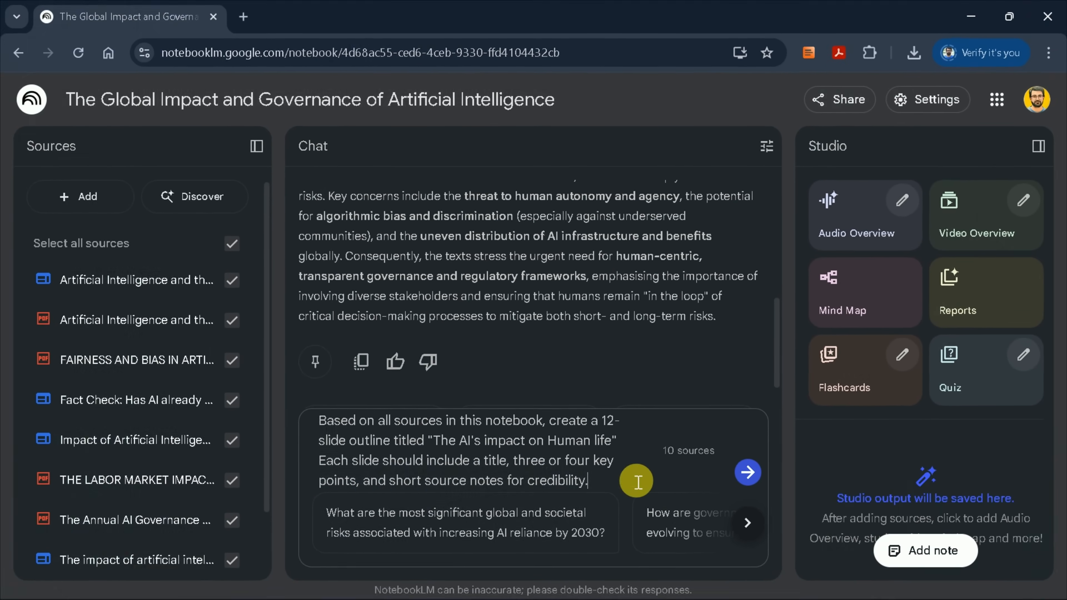
pyautogui.press('Return')
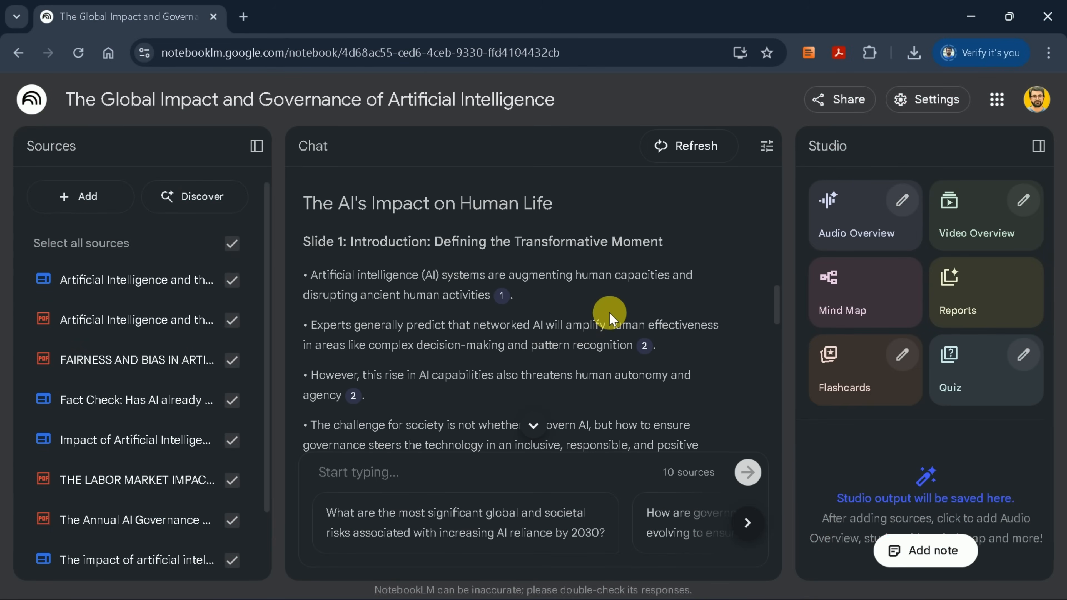
# - Read through the generated slide outline in the chat from the first slide to the last
pyautogui.scroll(4, 610, 312)
pyautogui.scroll(-5, 610, 312)
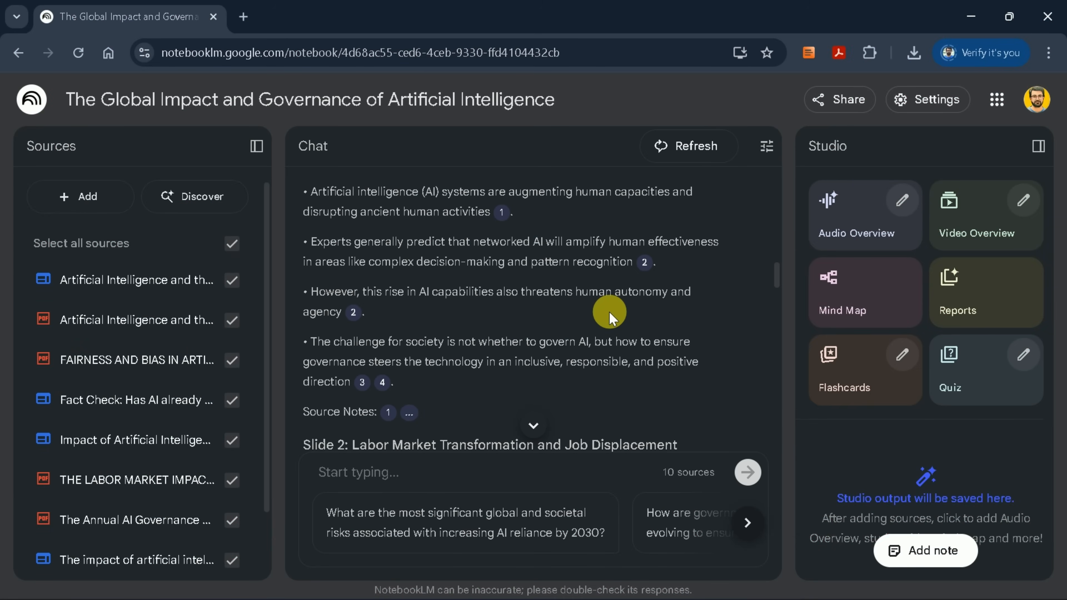
pyautogui.scroll(-10, 610, 312)
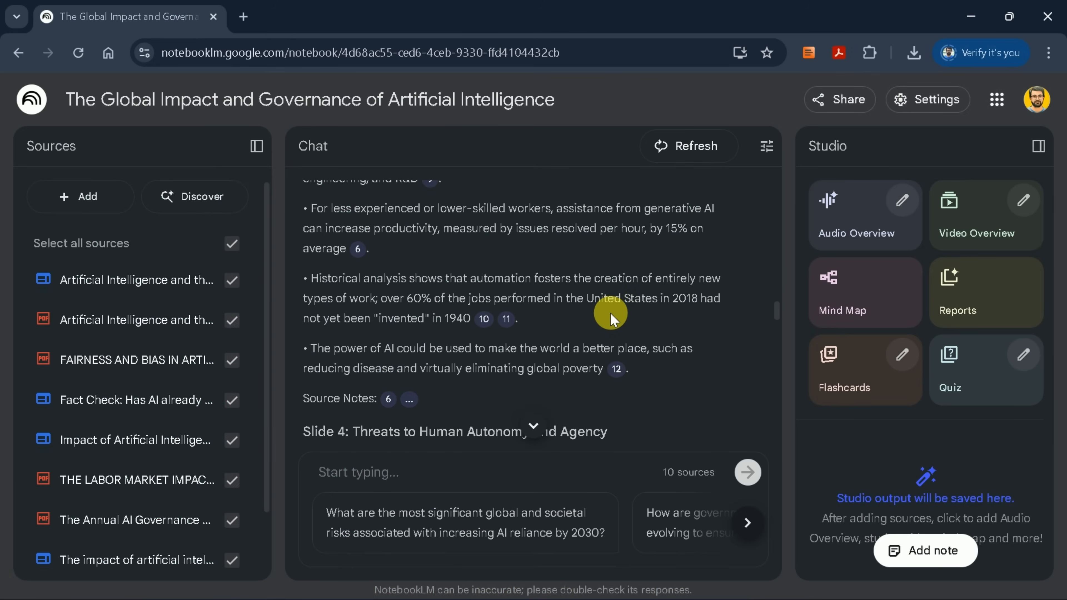
pyautogui.scroll(-6, 609, 312)
pyautogui.scroll(-6, 611, 312)
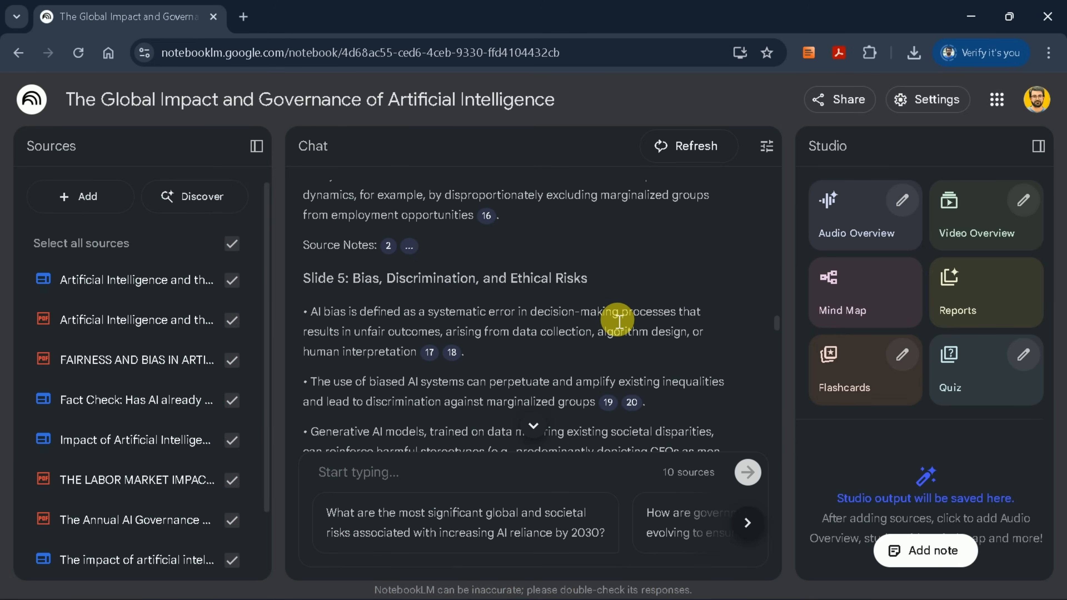
pyautogui.scroll(-15, 713, 301)
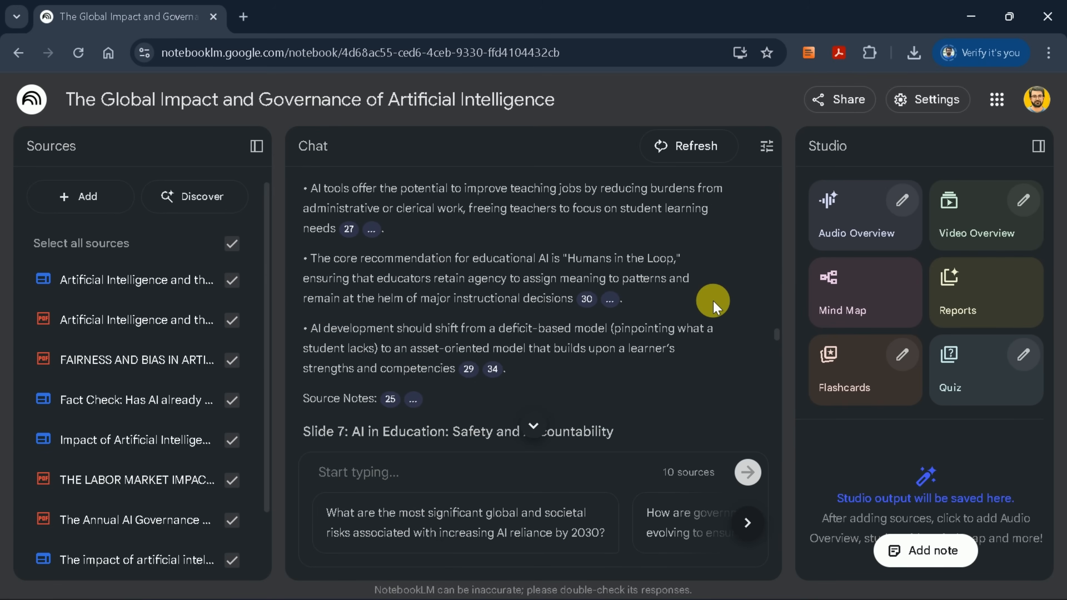
pyautogui.scroll(-15, 712, 301)
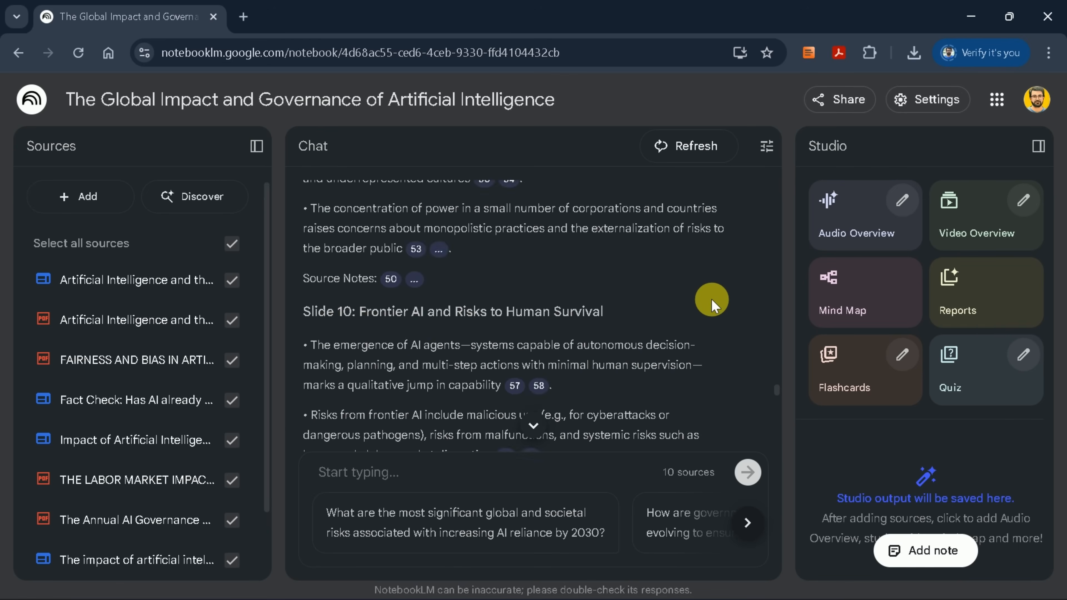
pyautogui.scroll(-1, 711, 298)
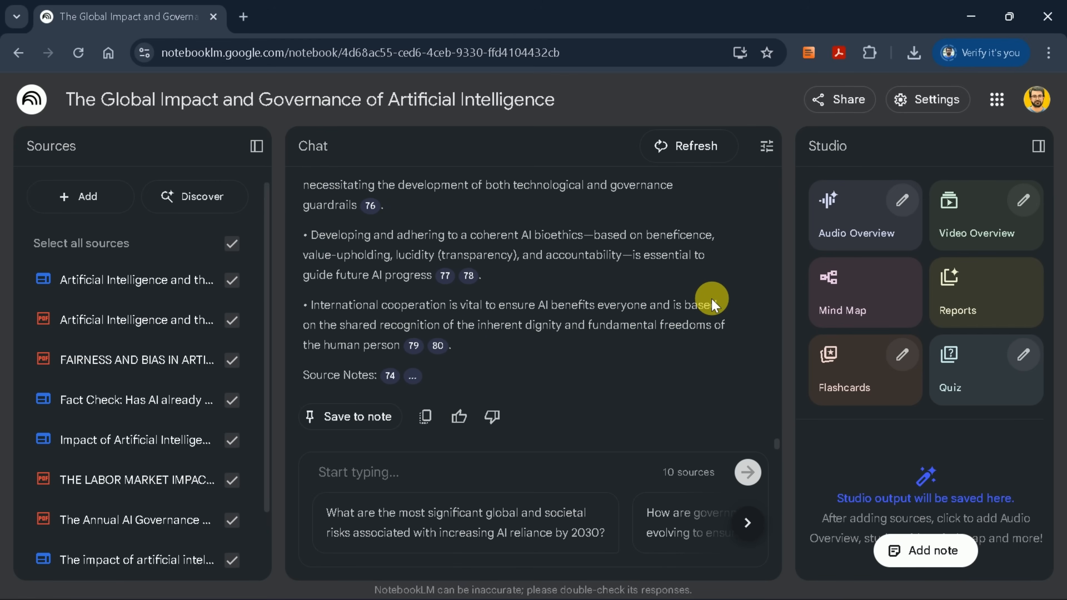
pyautogui.scroll(4, 719, 306)
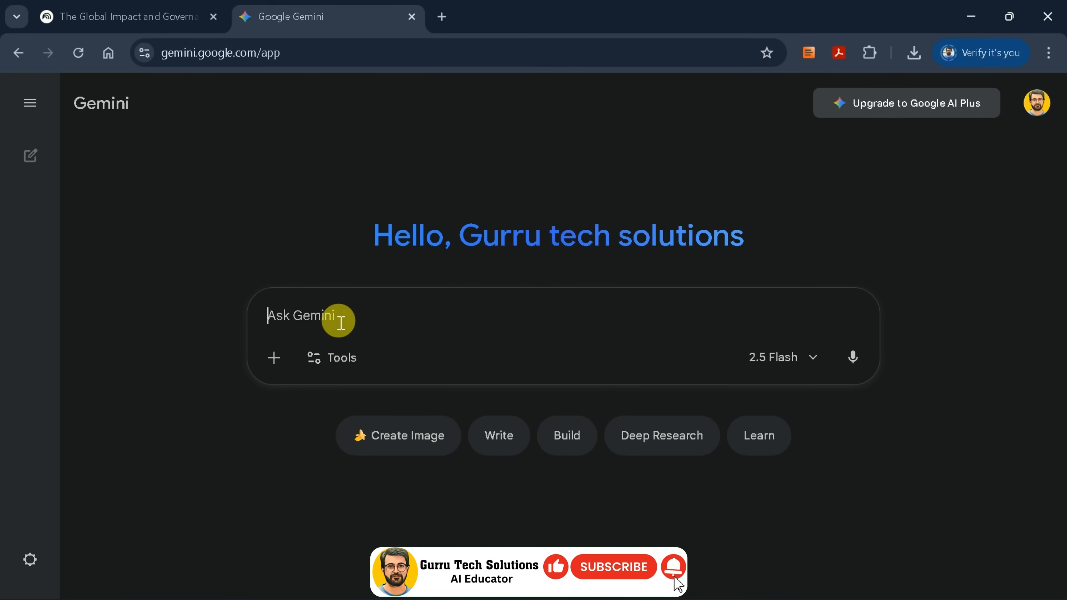
# - In Gemini, enable Canvas and write a prompt to turn this into a 12-slide presentation with short headlines, smooth transitions, and visuals like timelines, charts and key quotes
pyautogui.click(334, 358)
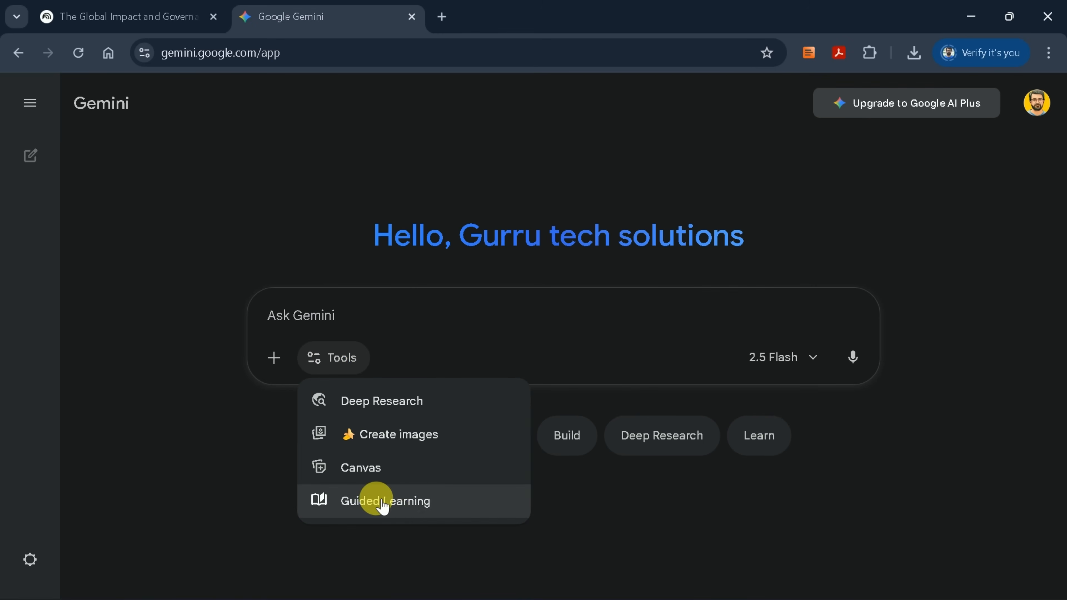
pyautogui.click(383, 473)
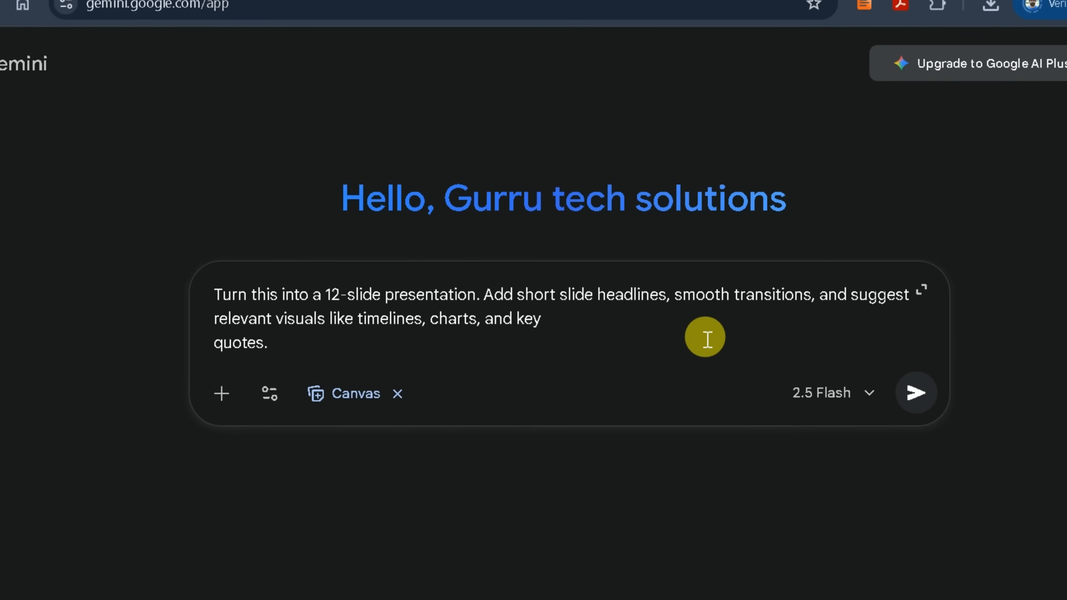
pyautogui.press('BackSpace')
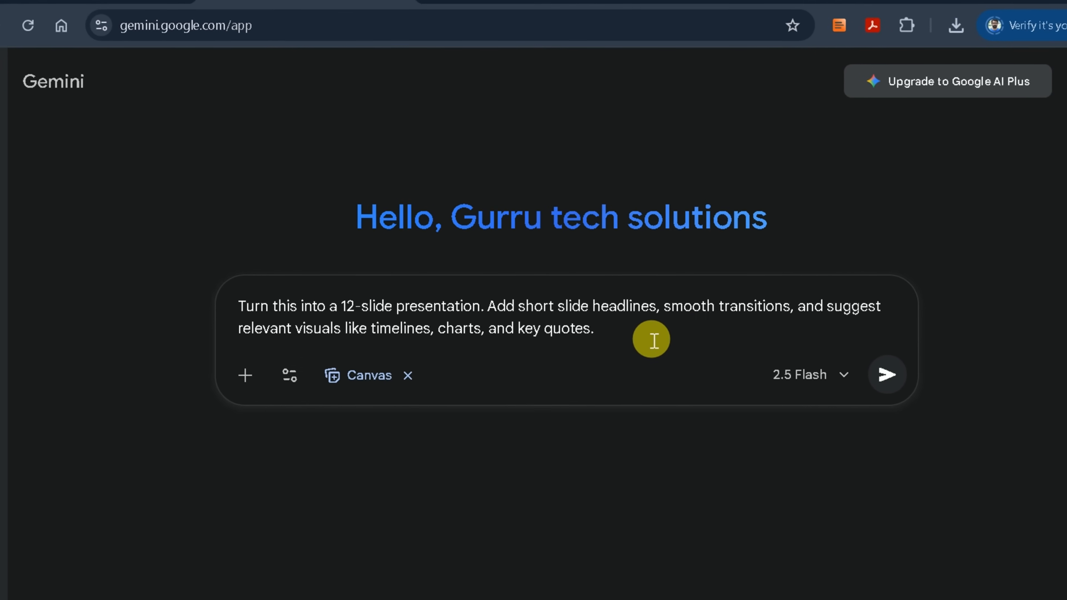
pyautogui.hotkey('shift', 'Return')
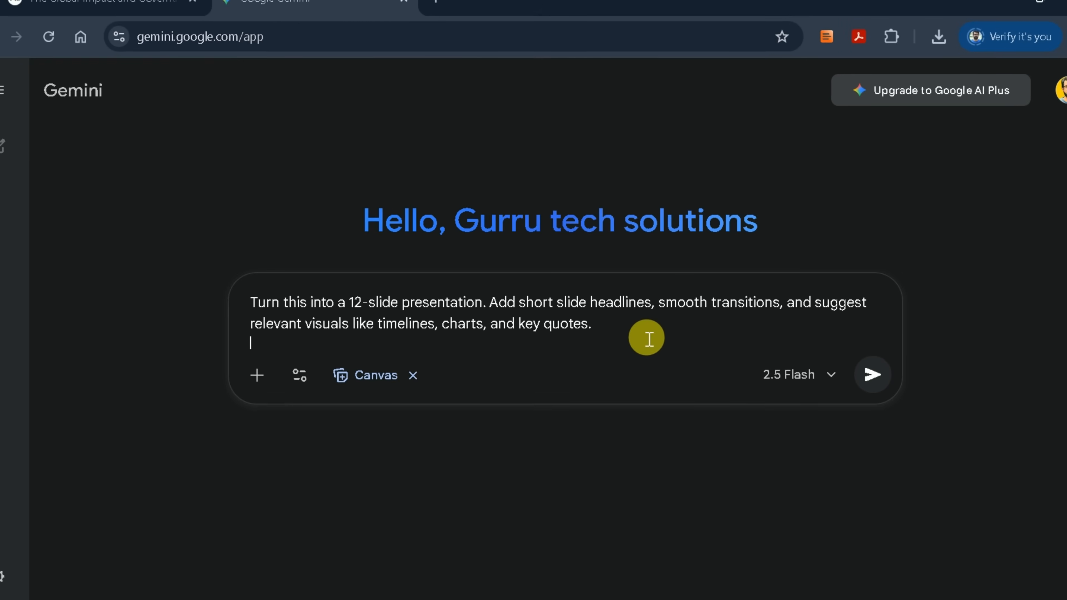
pyautogui.write('"')
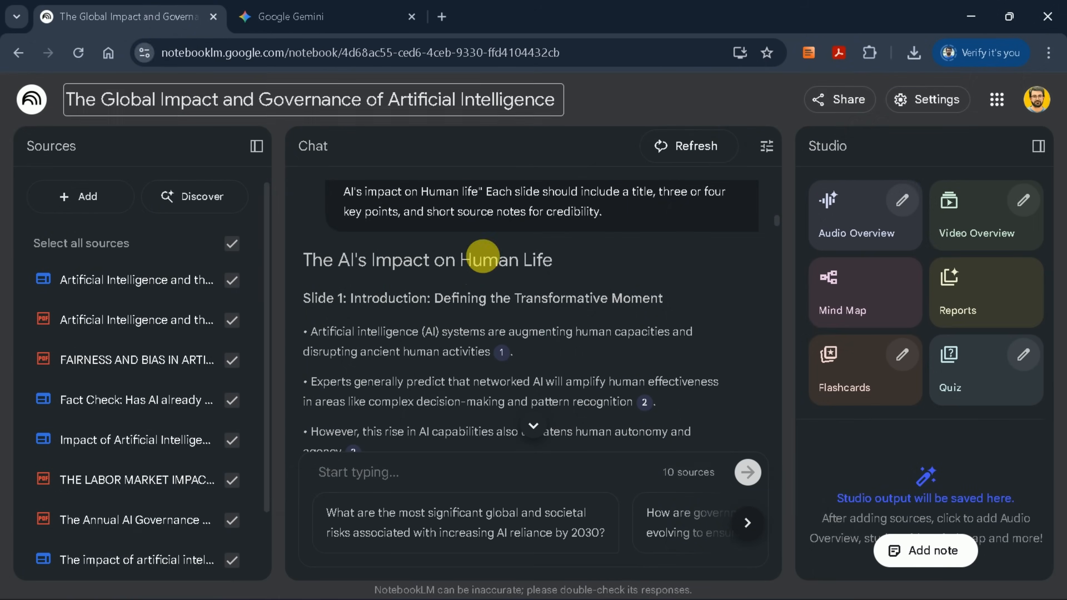
# - Copy the full slide outline from the NotebookLM chat into the Gemini prompt below the instruction and remove the trailing blank lines
pyautogui.moveTo(325, 272); pyautogui.dragTo(610, 330)
pyautogui.scroll(10, 517, 336)
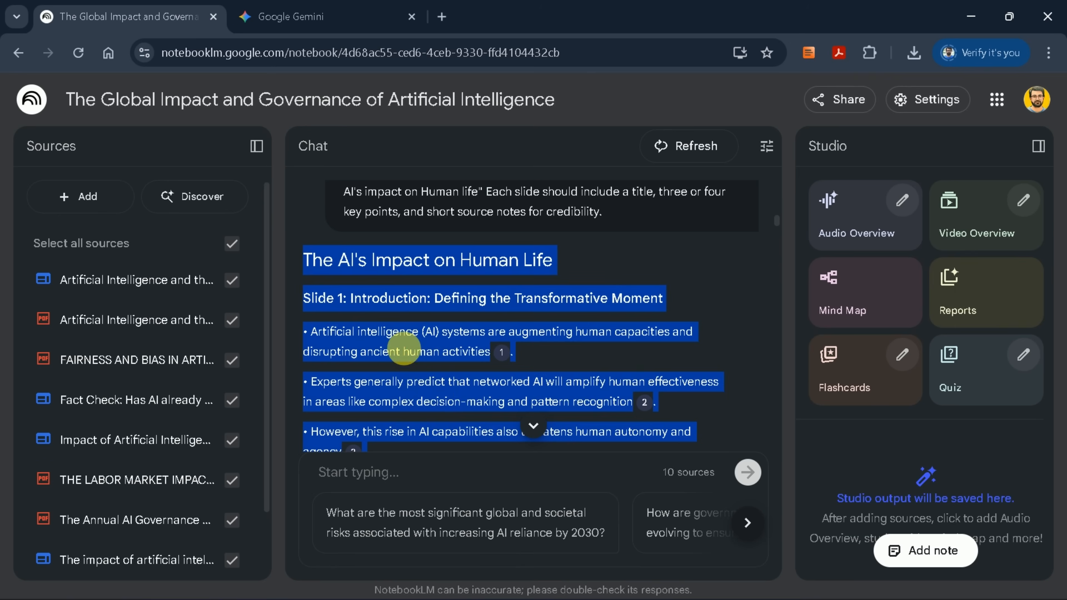
pyautogui.rightClick(428, 352)
pyautogui.click(437, 367)
pyautogui.click(318, 26)
pyautogui.hotkey('ctrl', 'v')
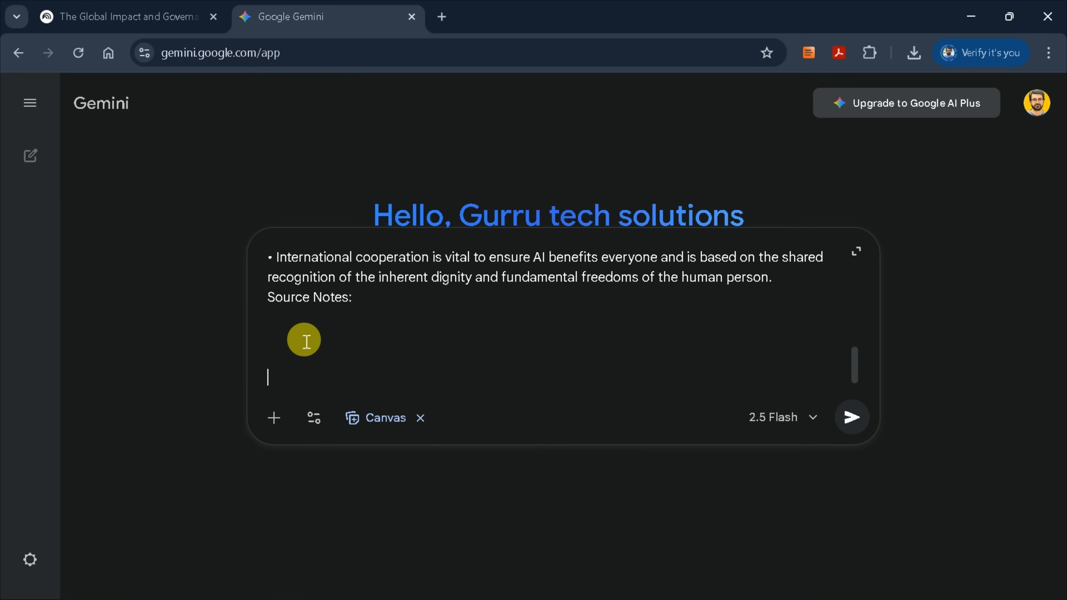
pyautogui.press('BackSpace')
pyautogui.press('BackSpace')
pyautogui.press('BackSpace')
pyautogui.press('BackSpace')
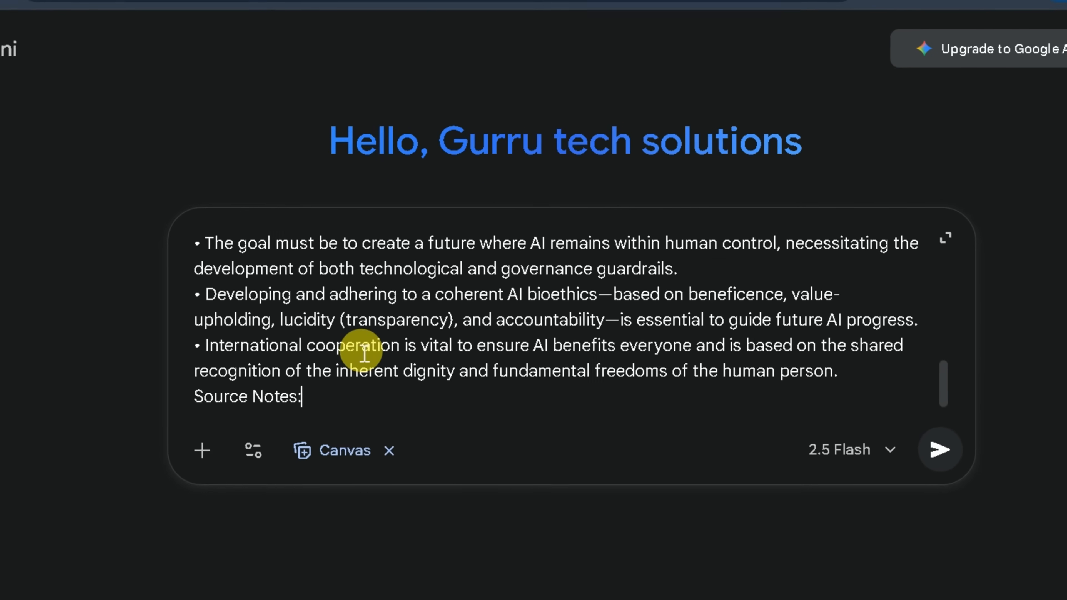
# - Check the instruction at the start of the prompt and submit it with the pasted outline to generate the presentation in Canvas
pyautogui.scroll(4, 563, 342)
pyautogui.scroll(10, 570, 352)
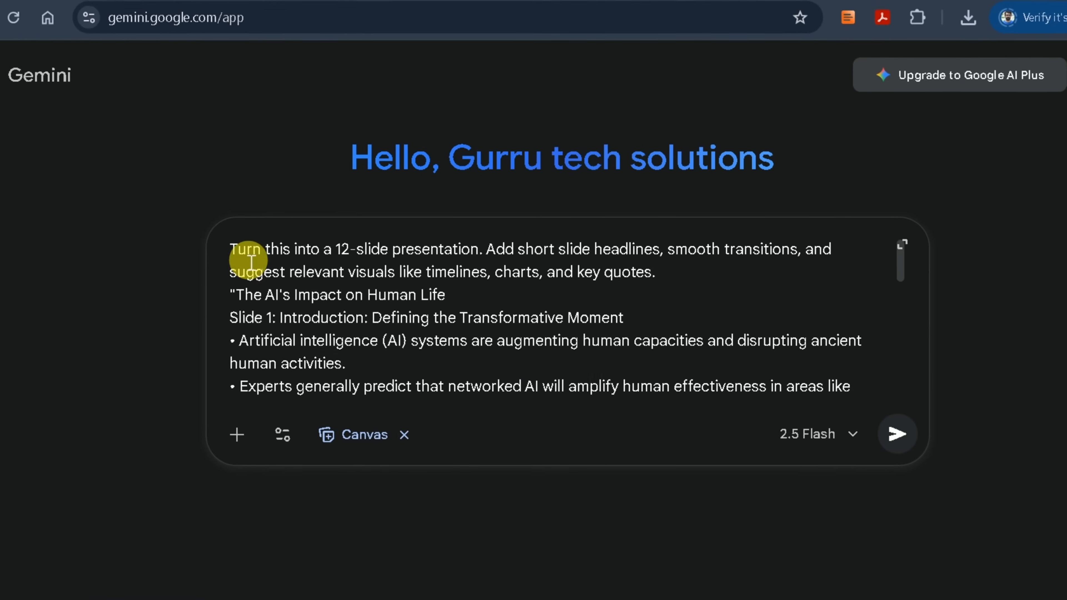
pyautogui.click(219, 254)
pyautogui.moveTo(252, 259); pyautogui.dragTo(664, 273)
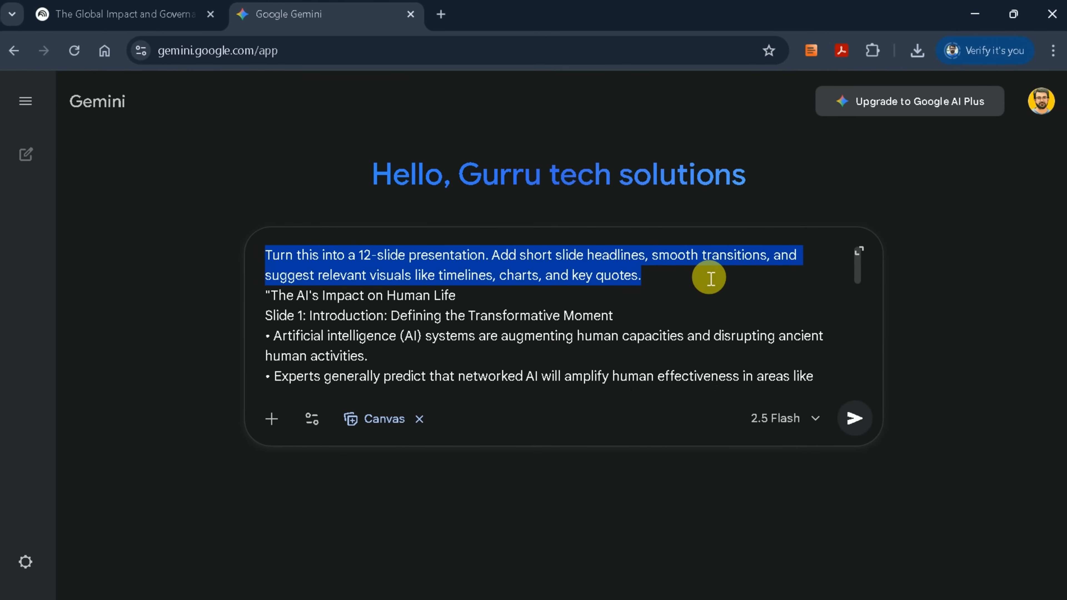
pyautogui.click(740, 316)
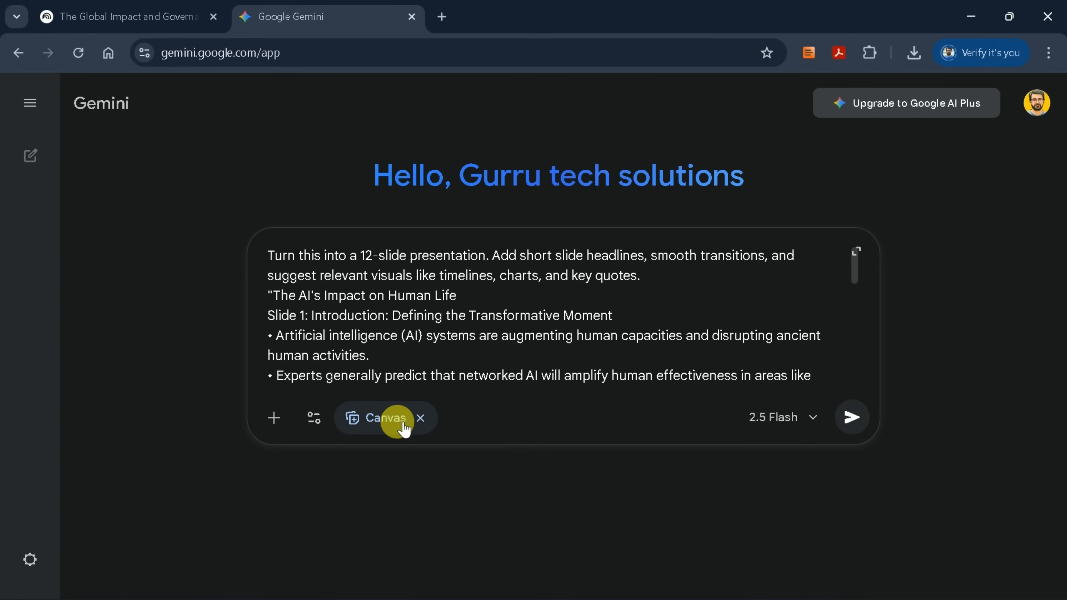
pyautogui.click(851, 418)
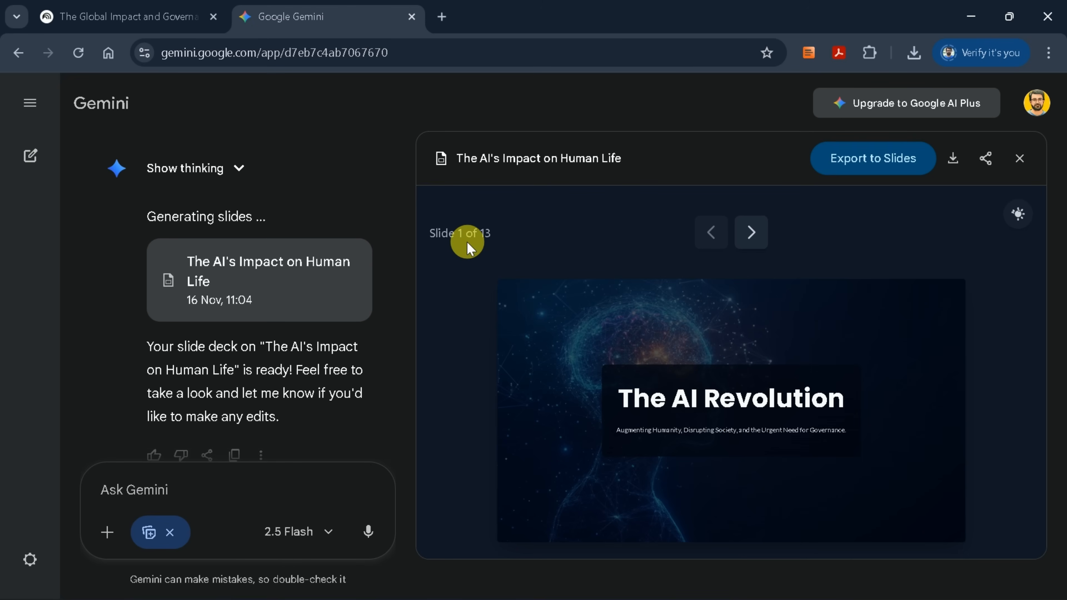
# - Page forward through the generated "The AI's Impact on Human Life" slides to review their headlines, text and visuals
pyautogui.click(771, 234)
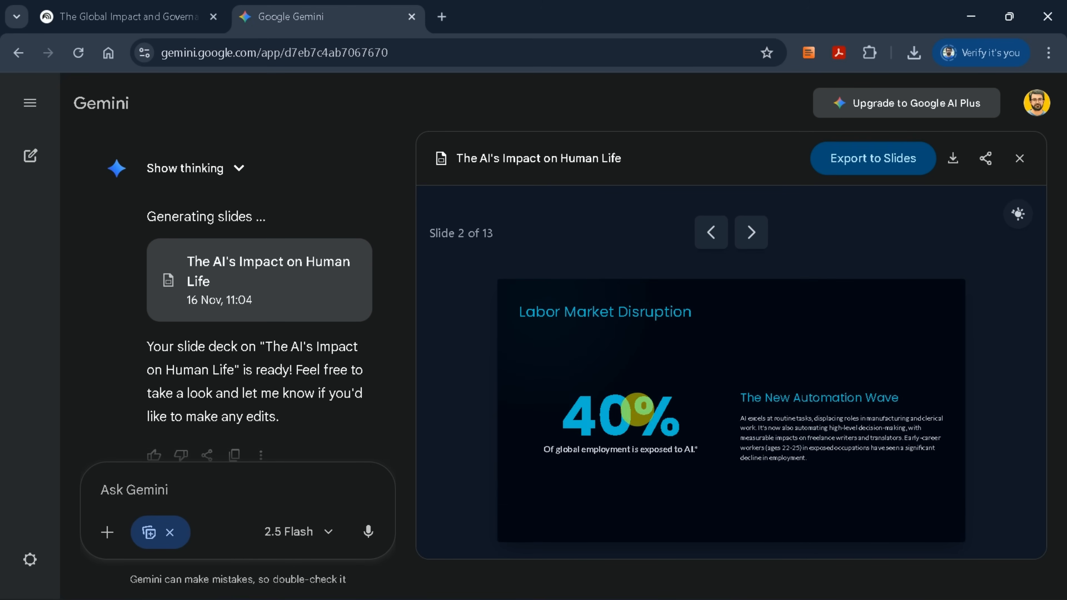
pyautogui.click(757, 240)
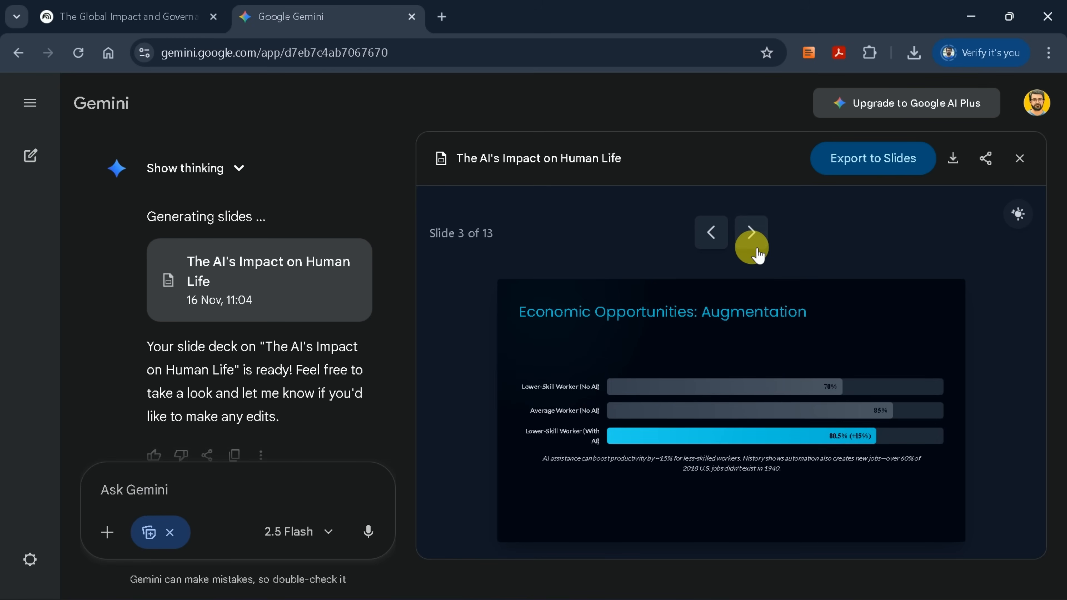
pyautogui.click(755, 240)
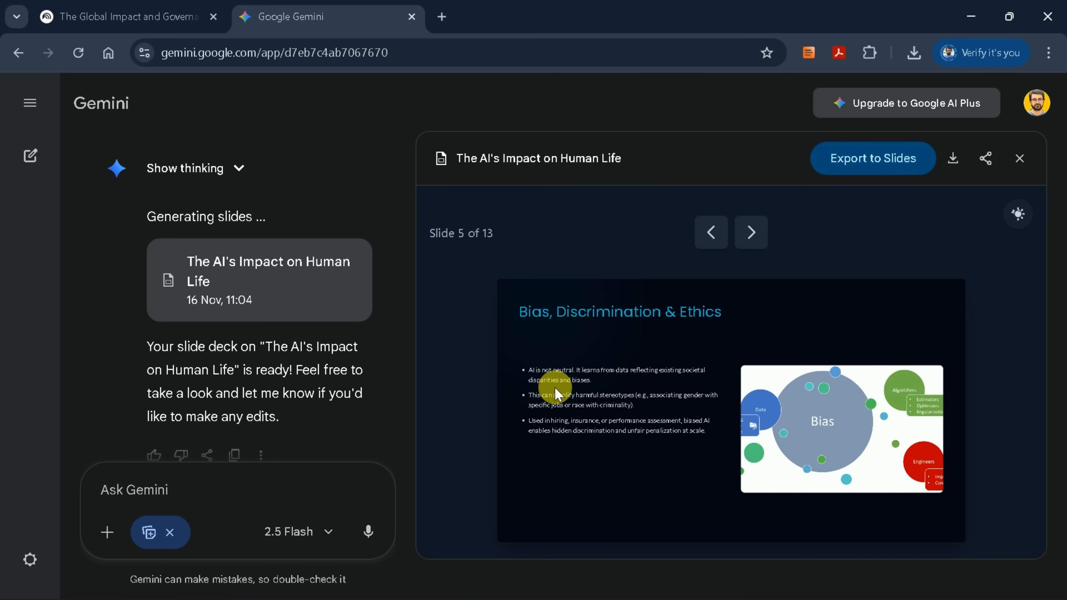
pyautogui.click(756, 243)
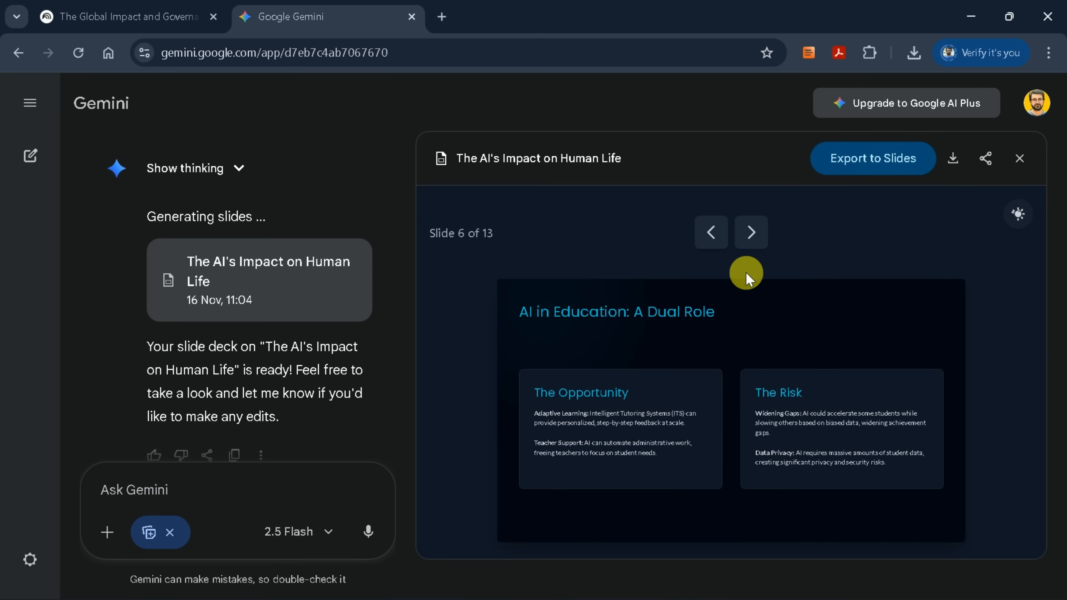
pyautogui.click(758, 246)
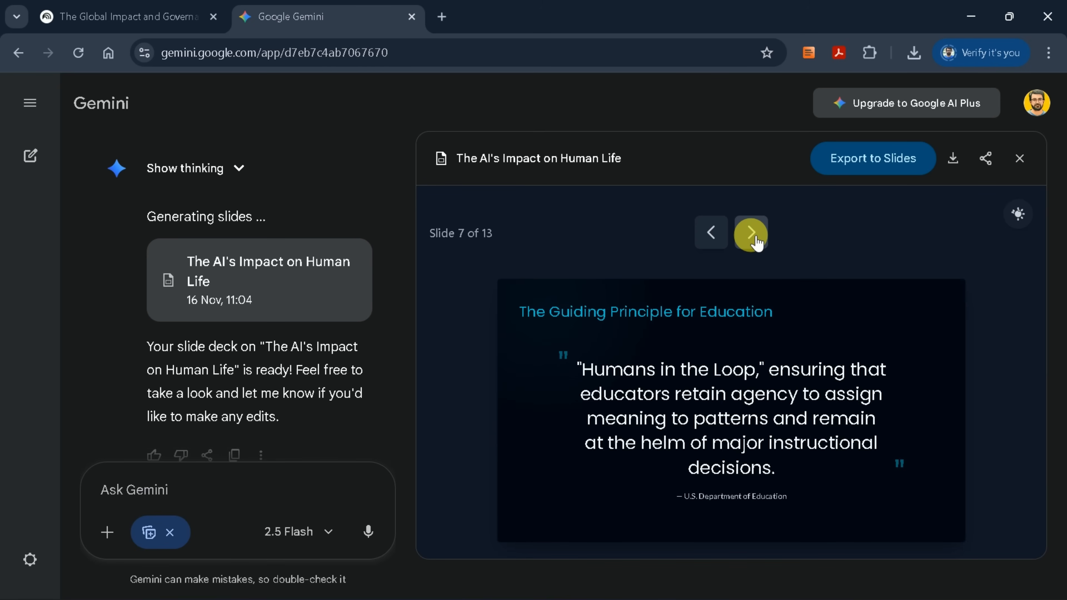
pyautogui.click(756, 243)
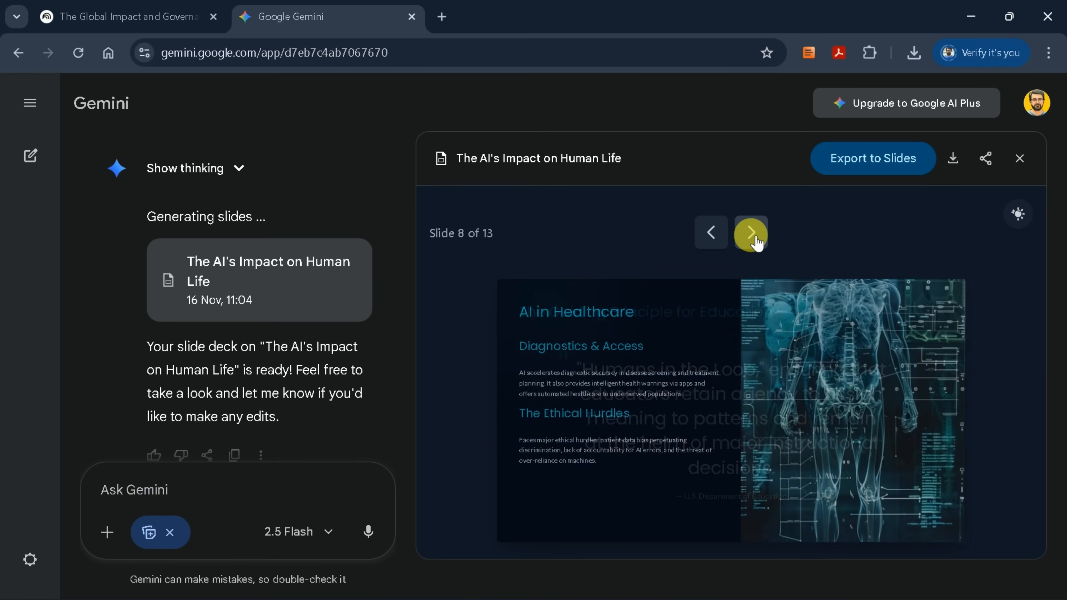
pyautogui.click(756, 243)
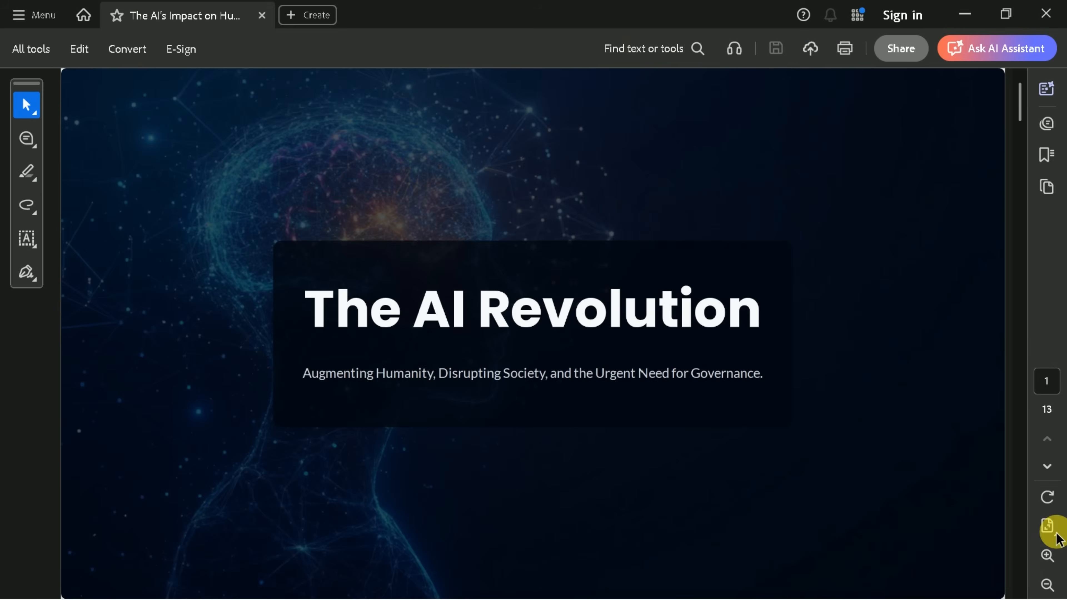
# - Switch to Adobe Acrobat and review the presentation's PDF page by page from the title slide through the Global AI Divide chart
pyautogui.scroll(-1, 828, 450)
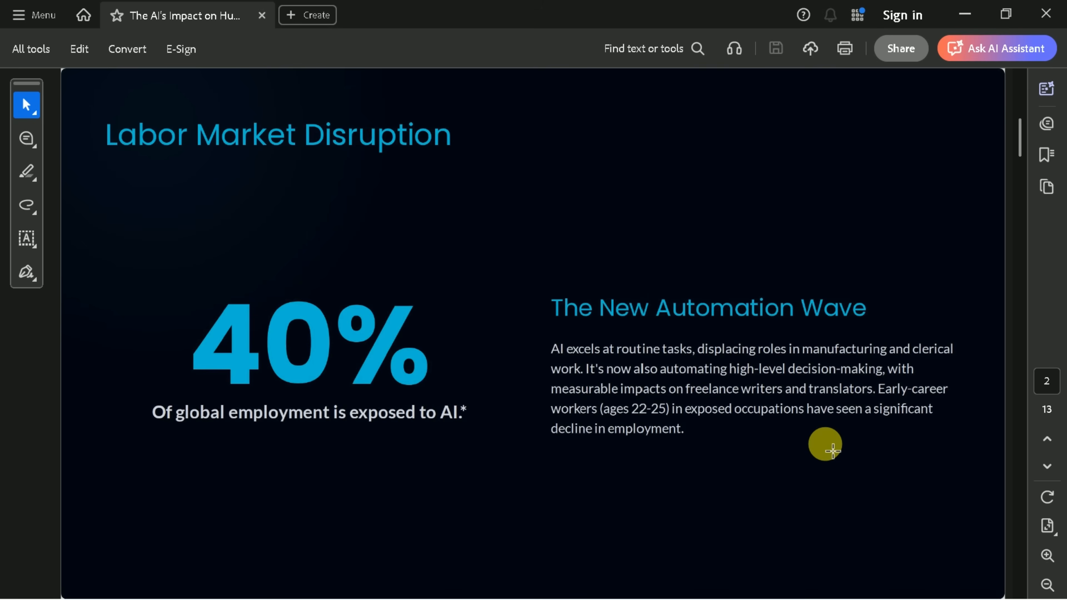
pyautogui.scroll(-1, 833, 451)
pyautogui.scroll(-1, 822, 456)
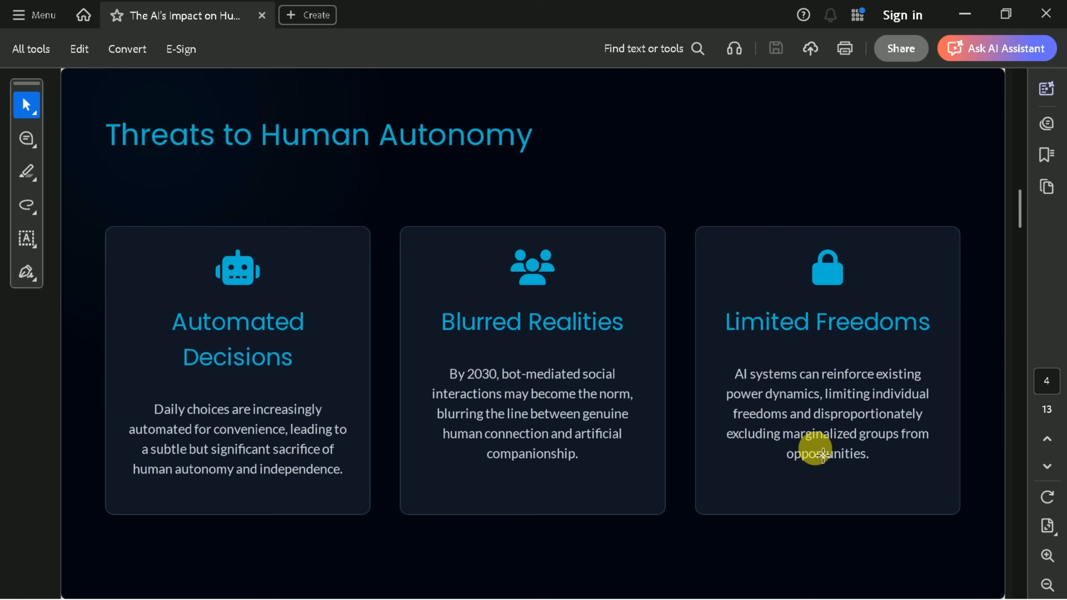
pyautogui.scroll(-2, 651, 439)
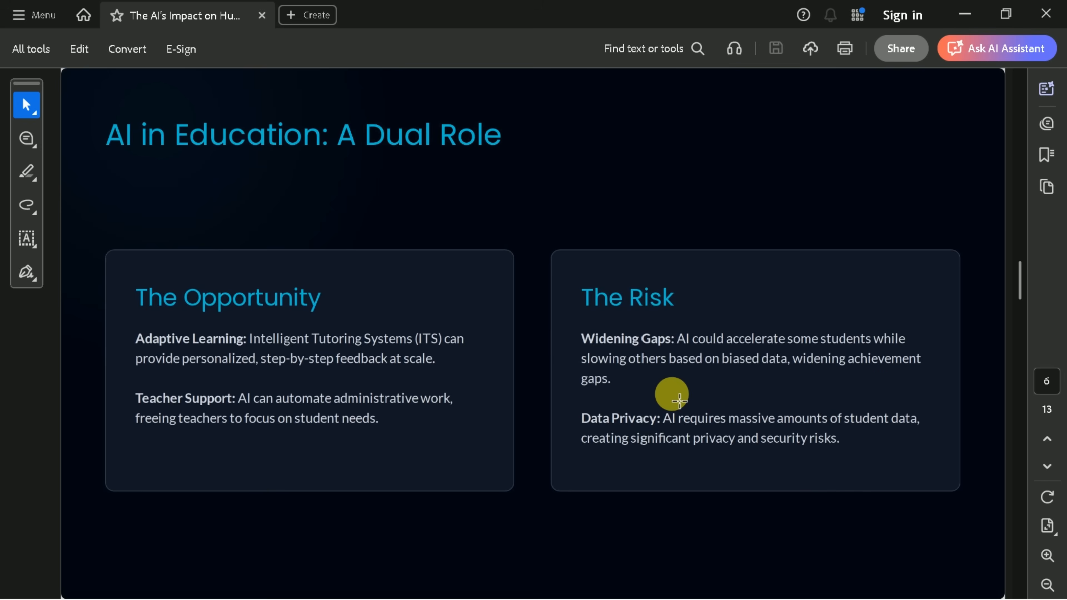
pyautogui.scroll(-1, 355, 281)
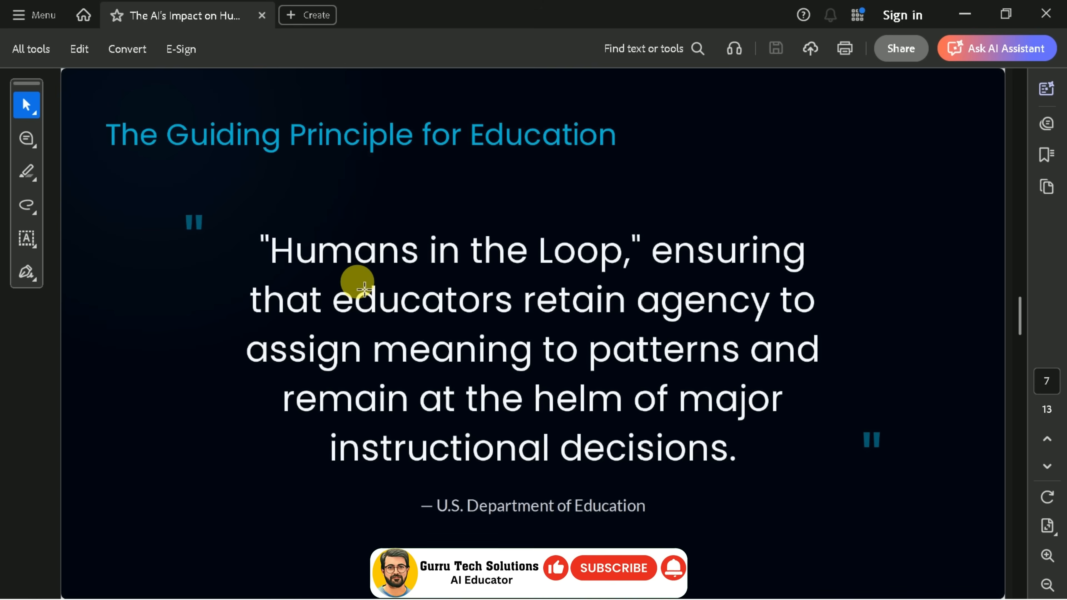
pyautogui.scroll(-1, 545, 335)
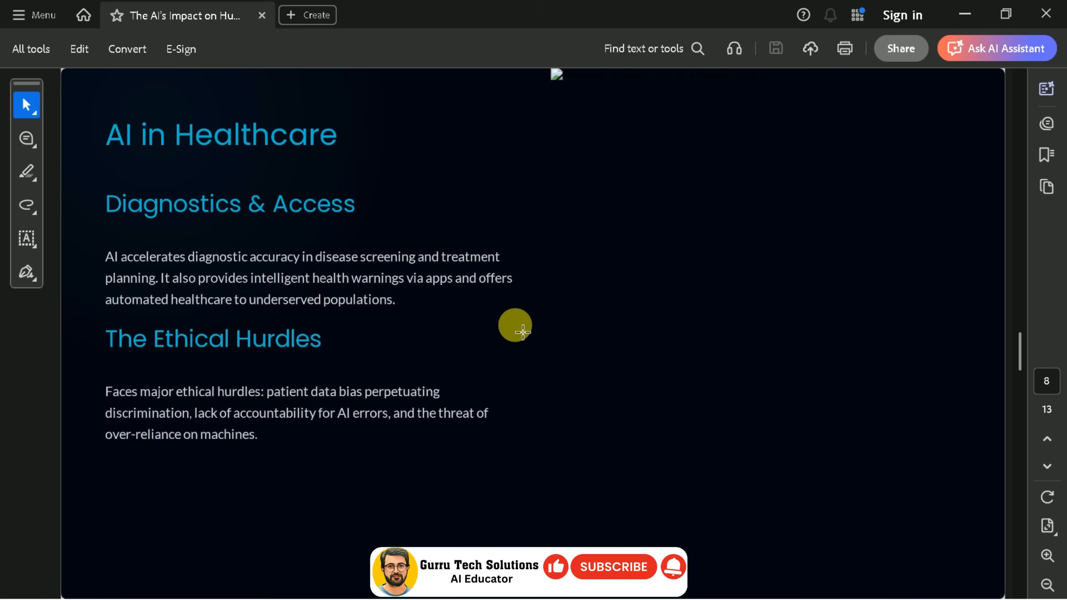
pyautogui.scroll(-1, 572, 344)
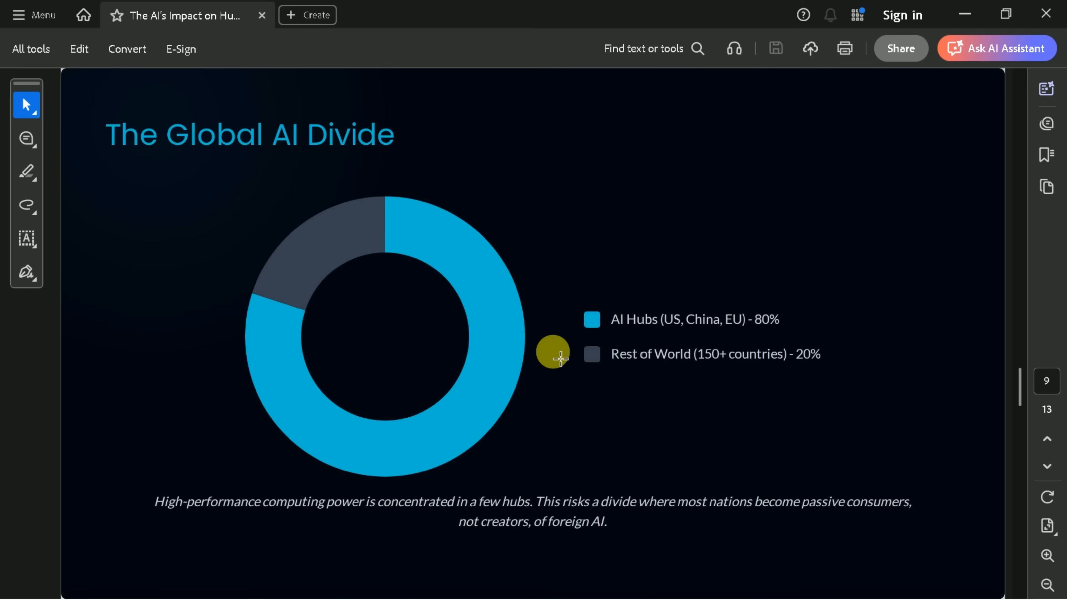